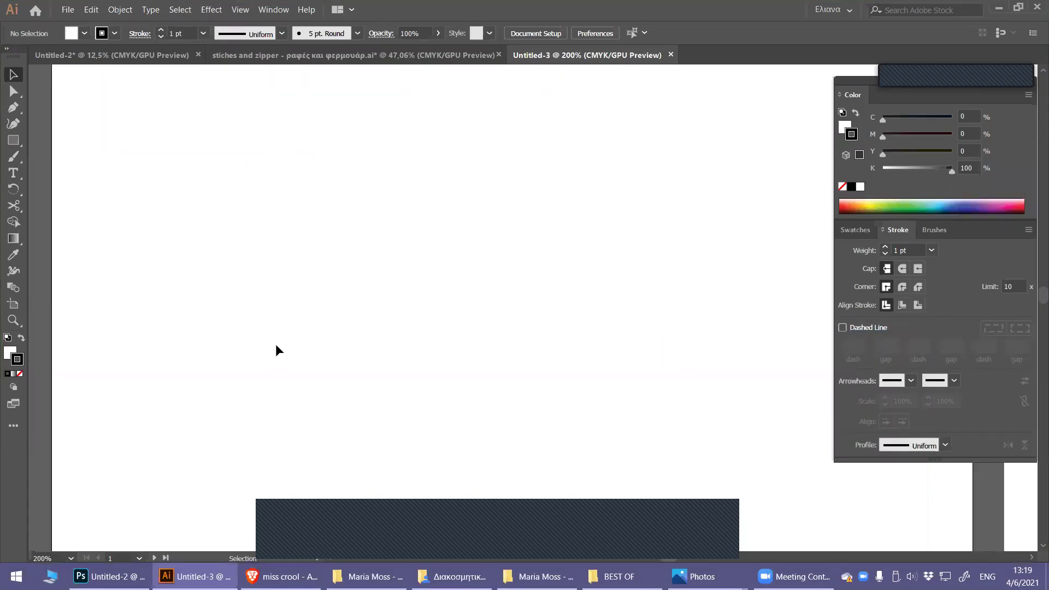
Draw a shallow two-anchor curve across the artboard with the Pen tool and stroke it orange.
click(14, 107)
click(286, 302)
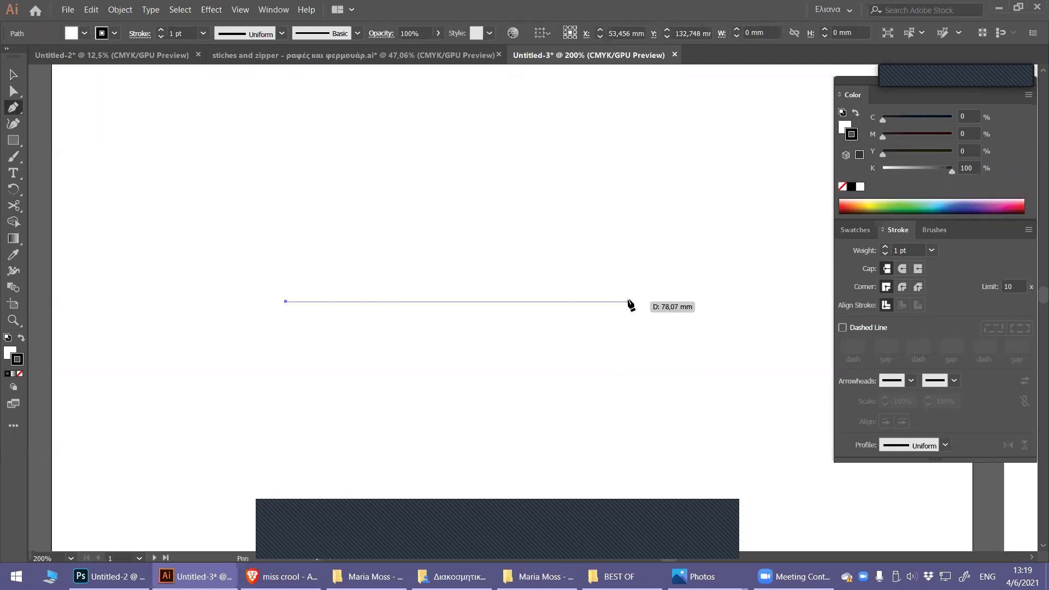
drag(628, 301, 738, 249)
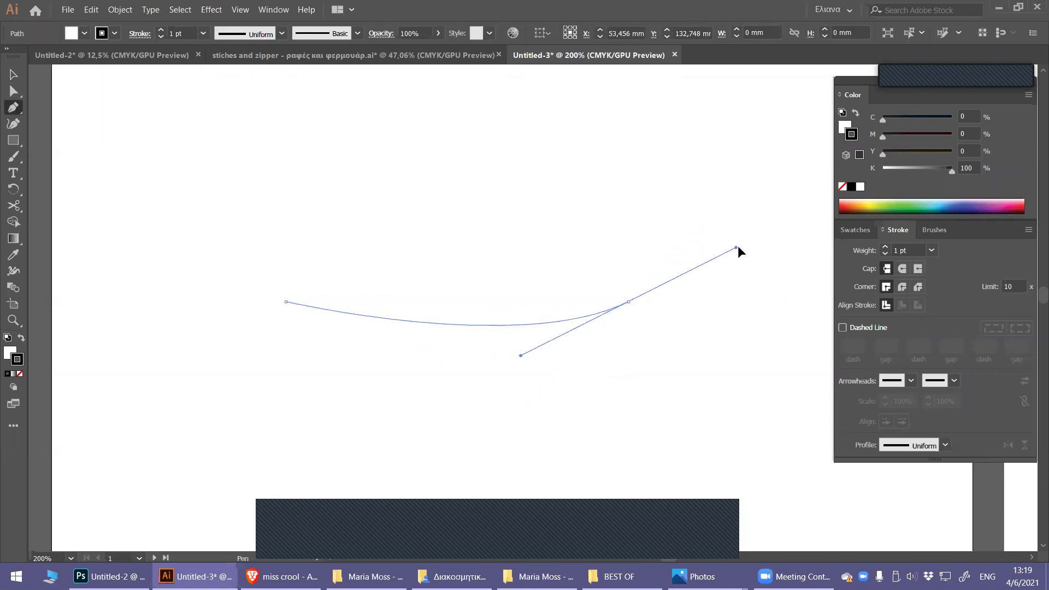
mouse_move(738, 248)
mouse_down()
mouse_move(848, 244)
mouse_move(844, 251)
mouse_up()
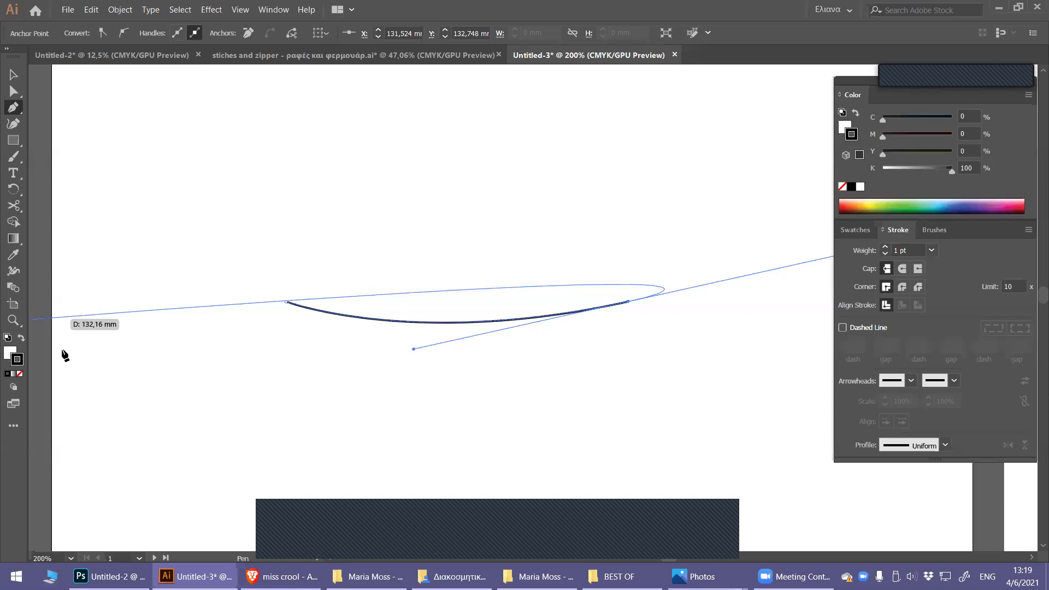
click(862, 201)
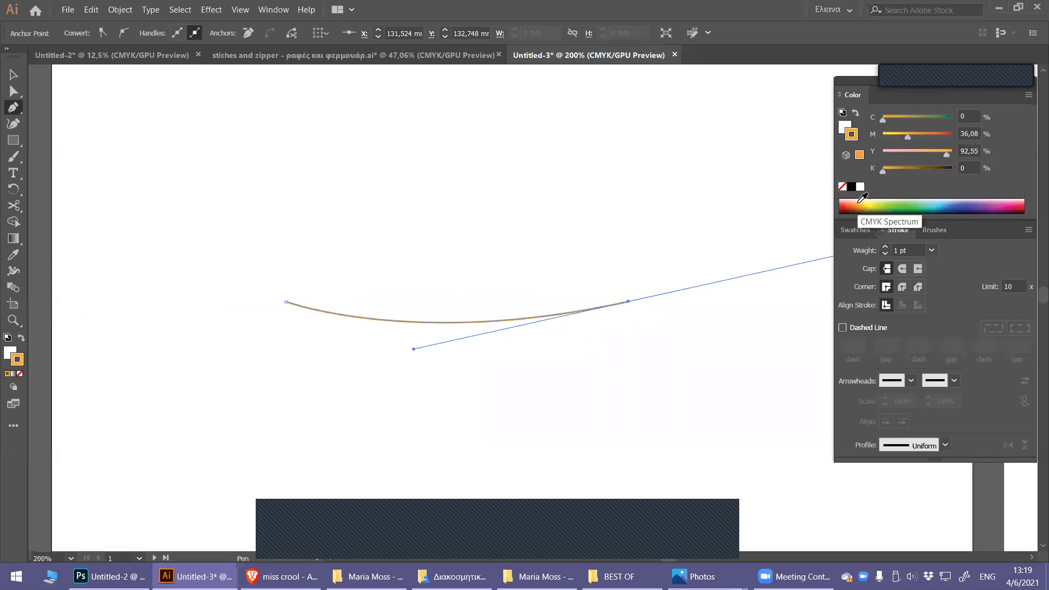
click(13, 74)
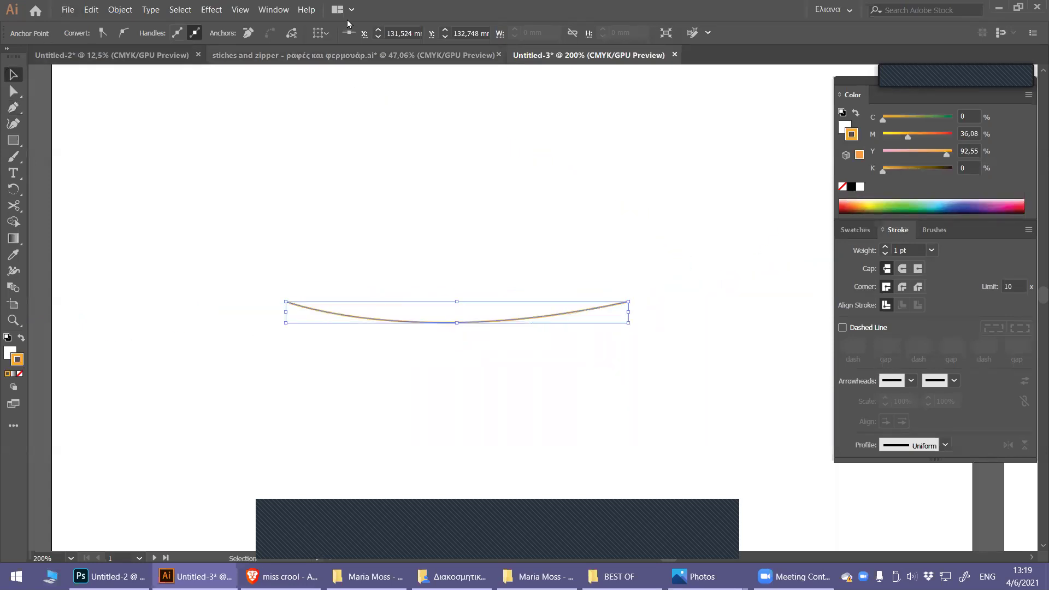
Lower the orange curve's opacity to 23% in the Transparency panel.
click(273, 10)
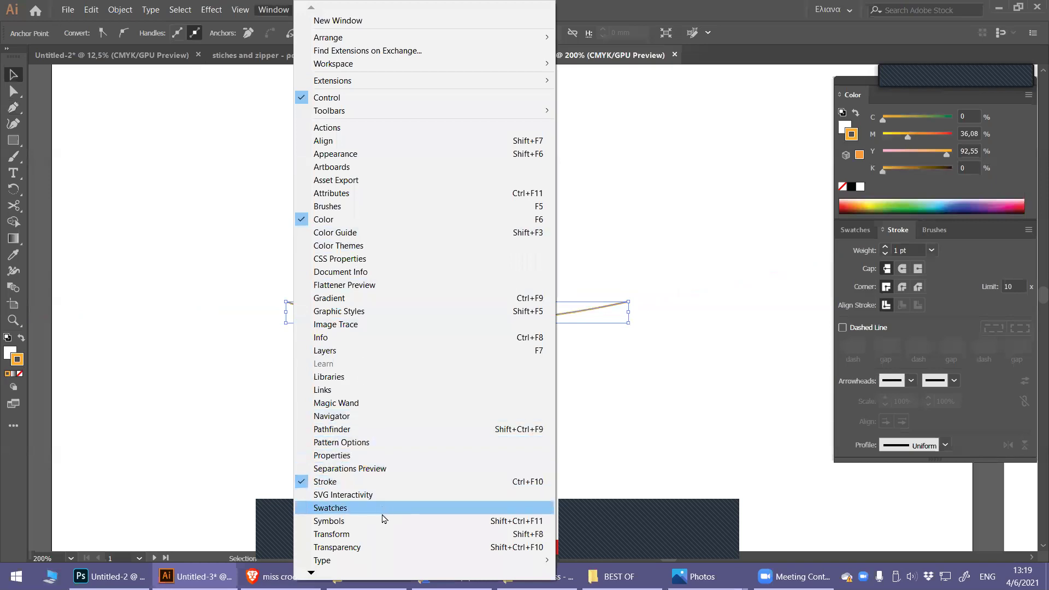
click(385, 547)
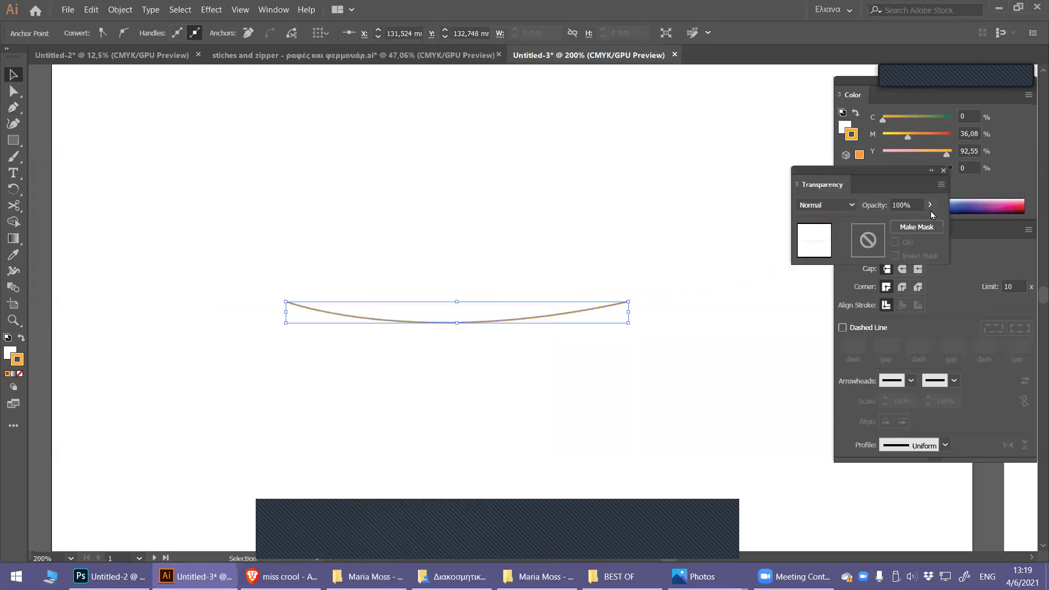
click(930, 206)
drag(930, 221, 890, 224)
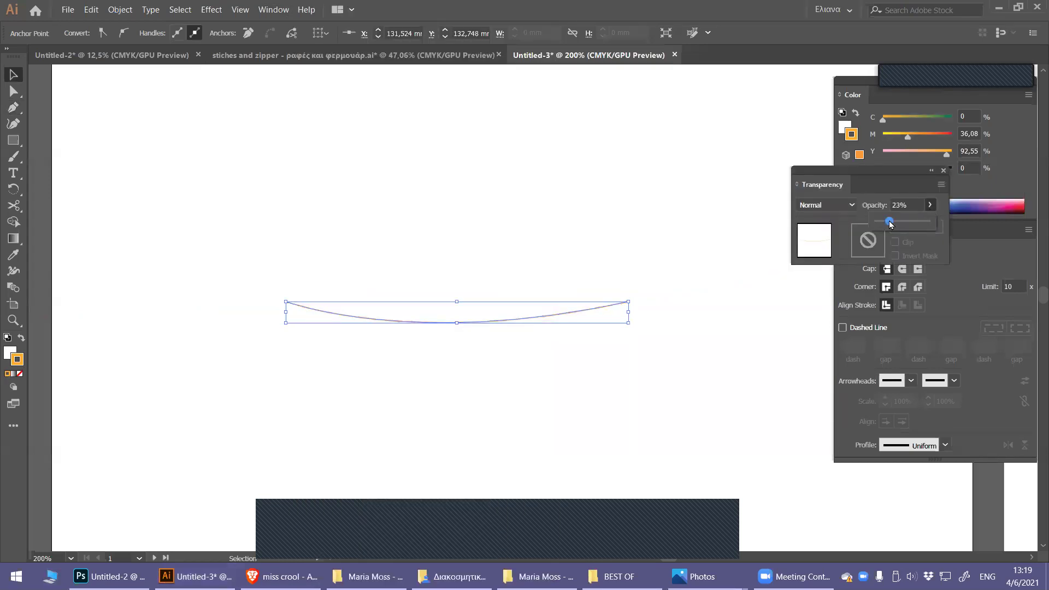
Lock the faded curve with Object > Lock > Selection and zoom in.
click(122, 6)
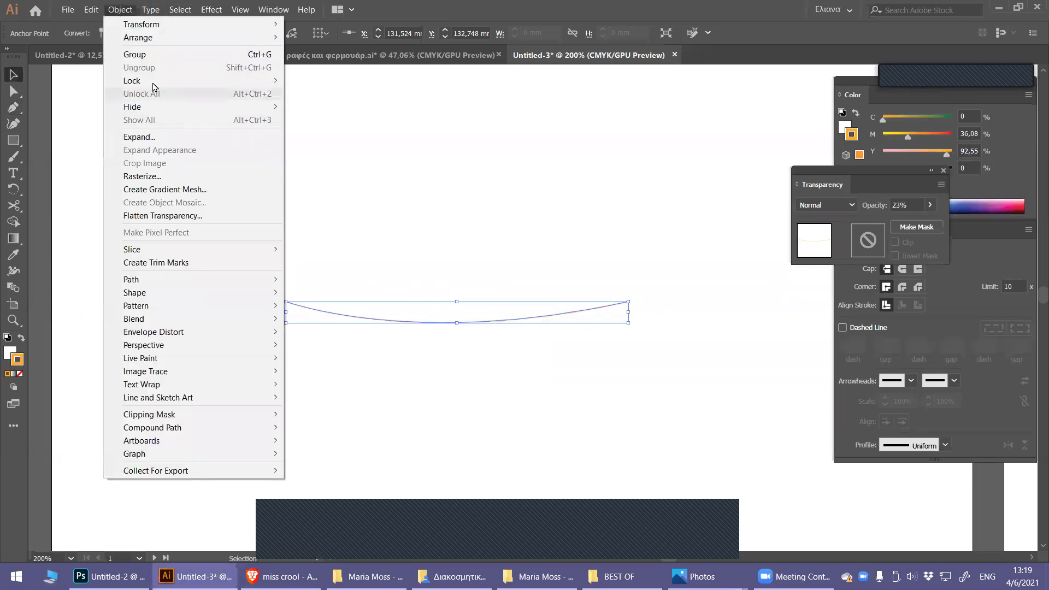
click(328, 78)
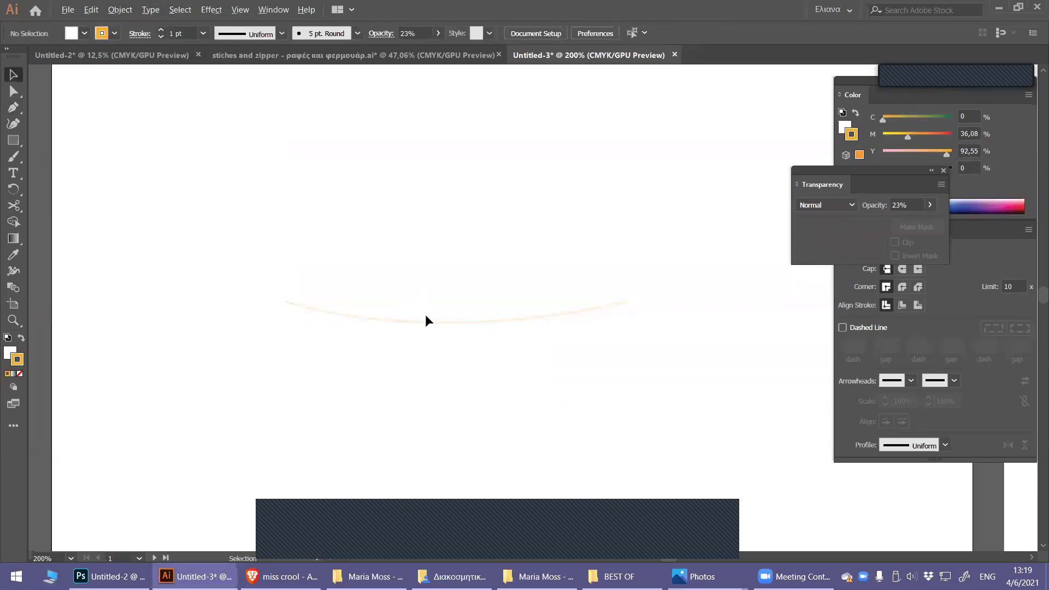
scroll(425, 320, up, 1)
scroll(536, 258, up, 1)
Close the Transparency panel and set new paths to a black stroke with no fill.
click(13, 107)
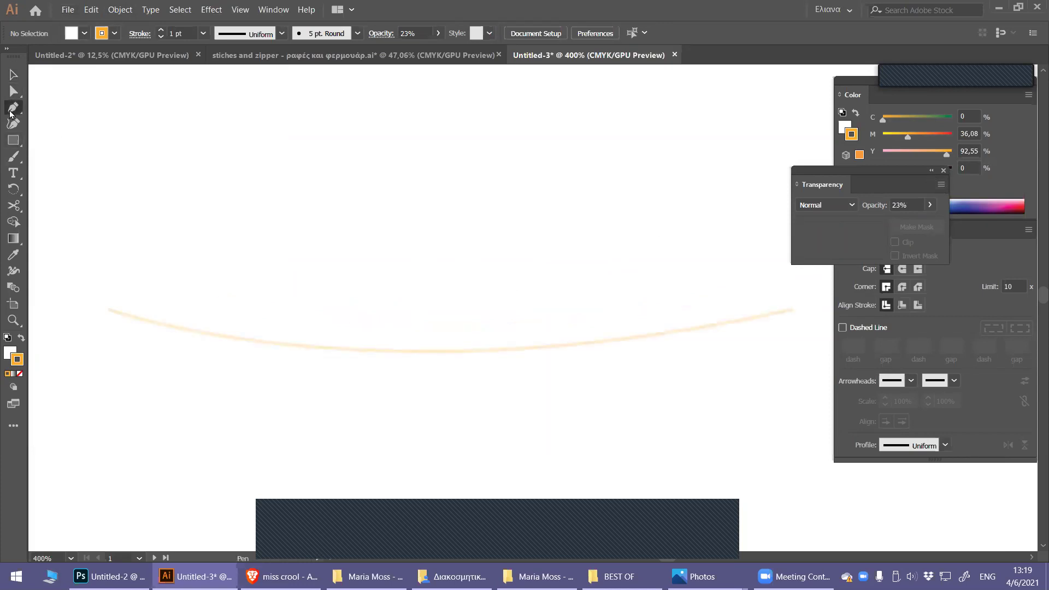
click(943, 171)
click(856, 188)
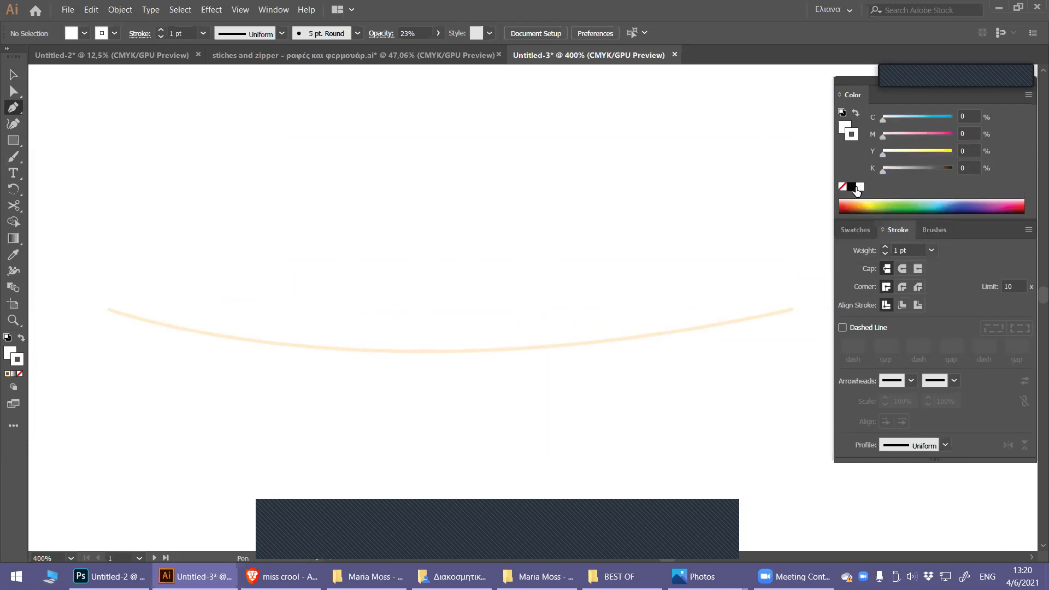
click(851, 187)
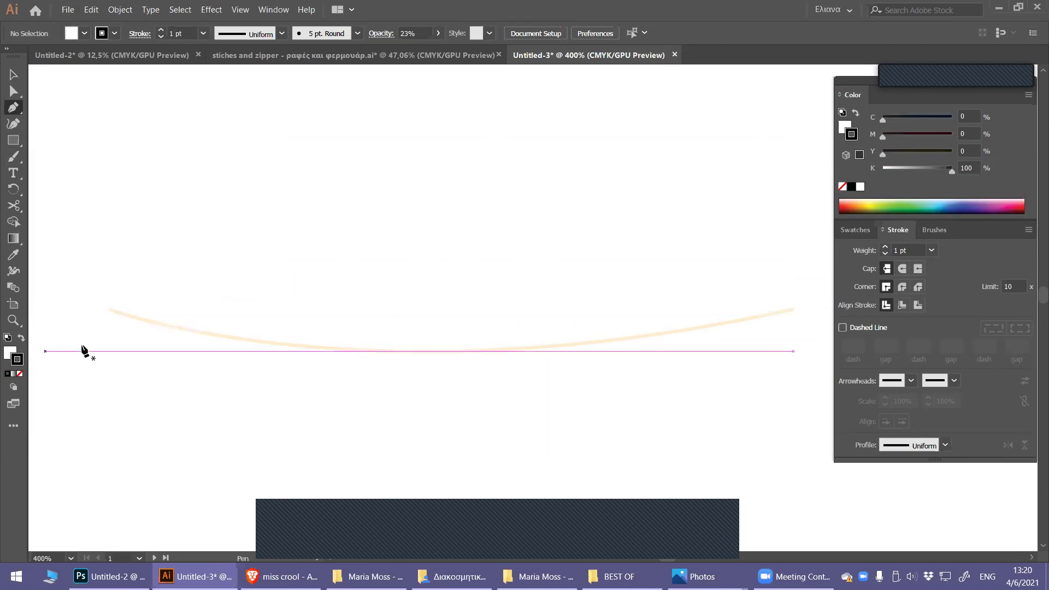
click(844, 128)
click(842, 187)
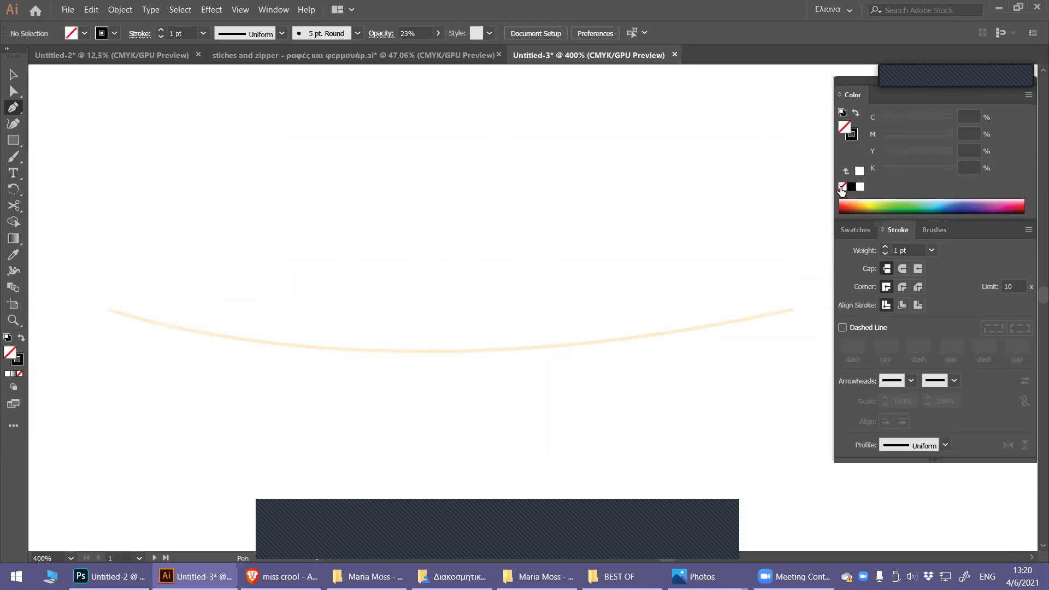
Pen a trial wavy hem along the guide curve, then delete it.
click(112, 311)
mouse_move(182, 338)
mouse_down()
mouse_move(210, 334)
mouse_move(174, 318)
mouse_move(255, 340)
mouse_up()
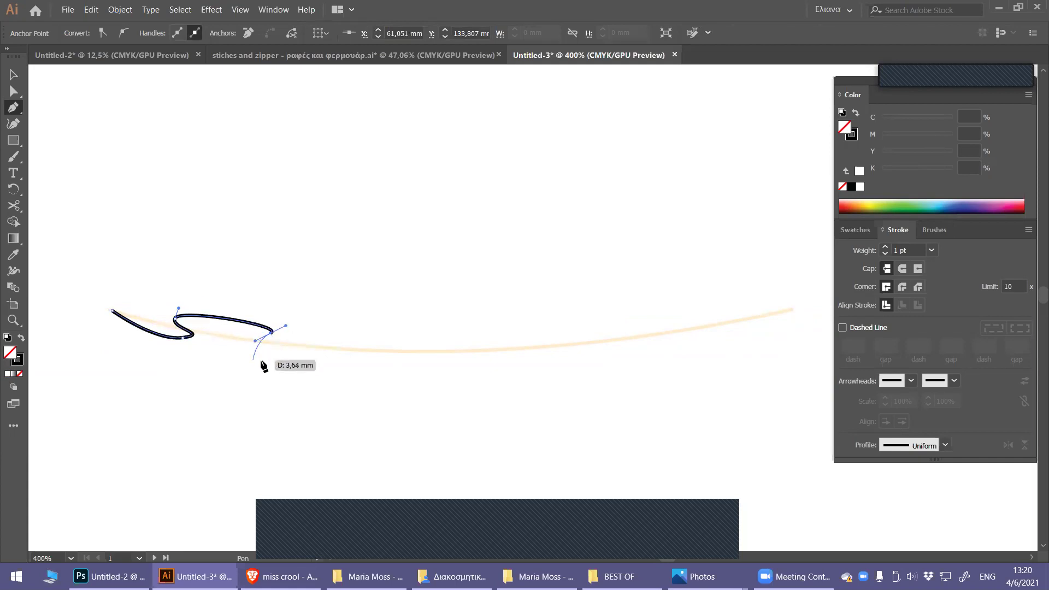
mouse_move(343, 351)
mouse_down()
mouse_move(395, 343)
mouse_move(334, 332)
mouse_up()
drag(457, 330, 437, 373)
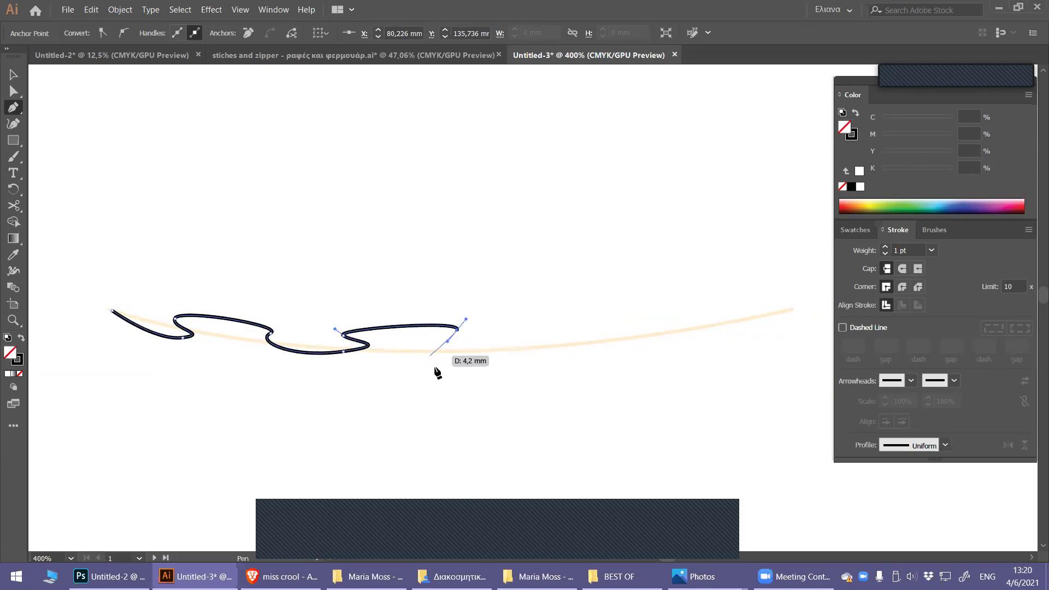
drag(437, 373, 453, 356)
mouse_move(454, 355)
mouse_down()
mouse_move(550, 342)
mouse_move(576, 309)
mouse_up()
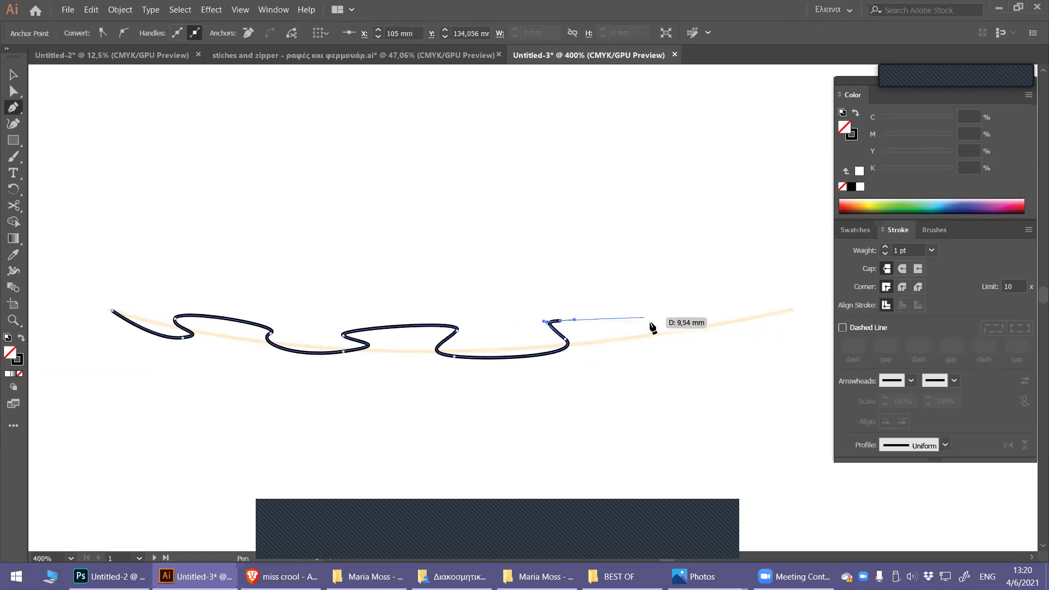
mouse_move(650, 316)
mouse_down()
mouse_move(648, 331)
mouse_move(741, 325)
mouse_move(755, 292)
mouse_move(792, 288)
mouse_up()
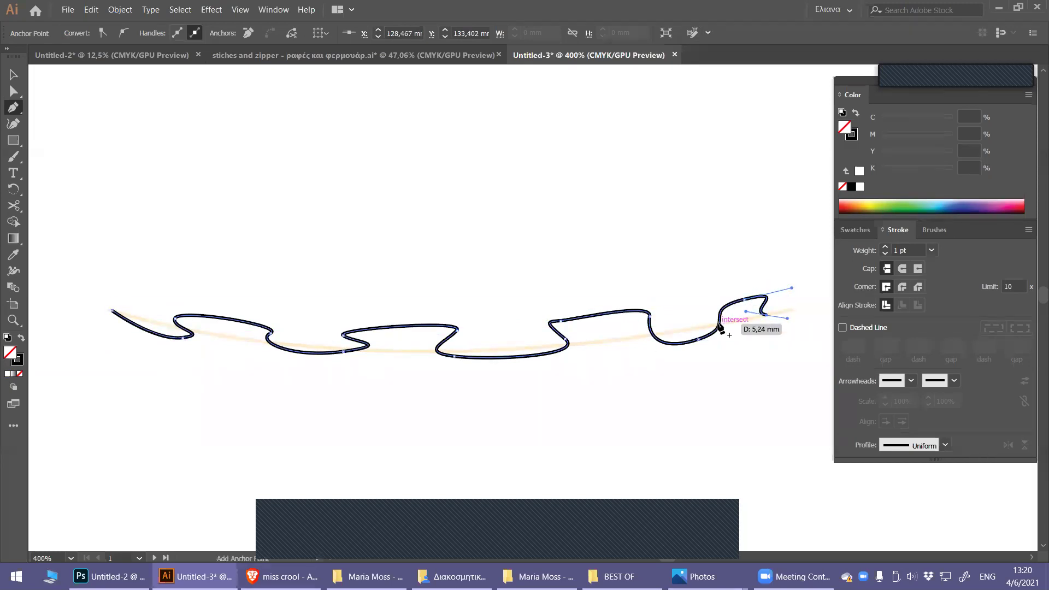
key(Delete)
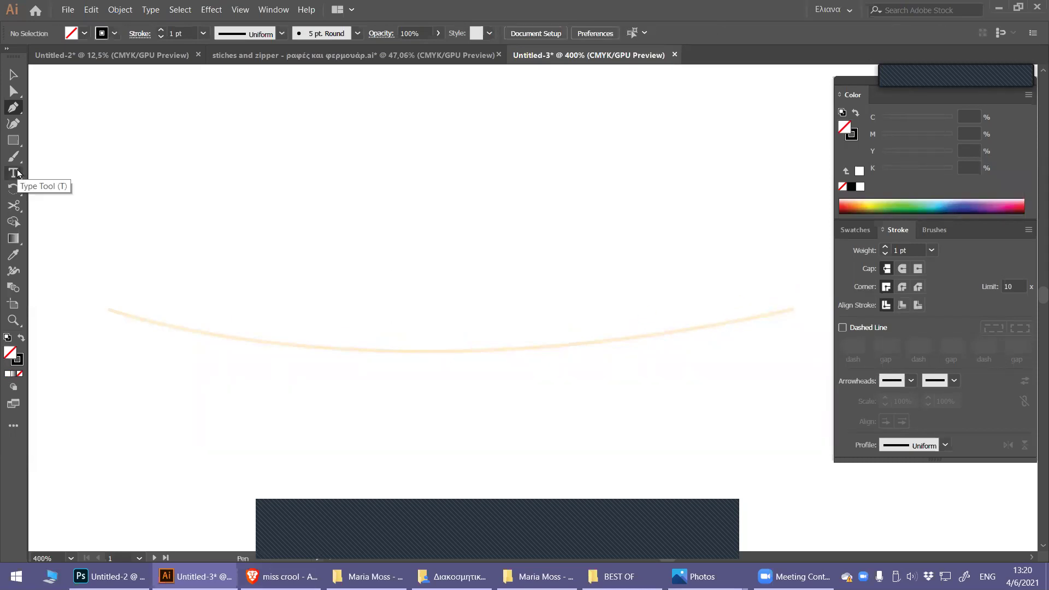
Draw a freehand black wavy hem along the pale guide arc with the Pencil tool.
key(n)
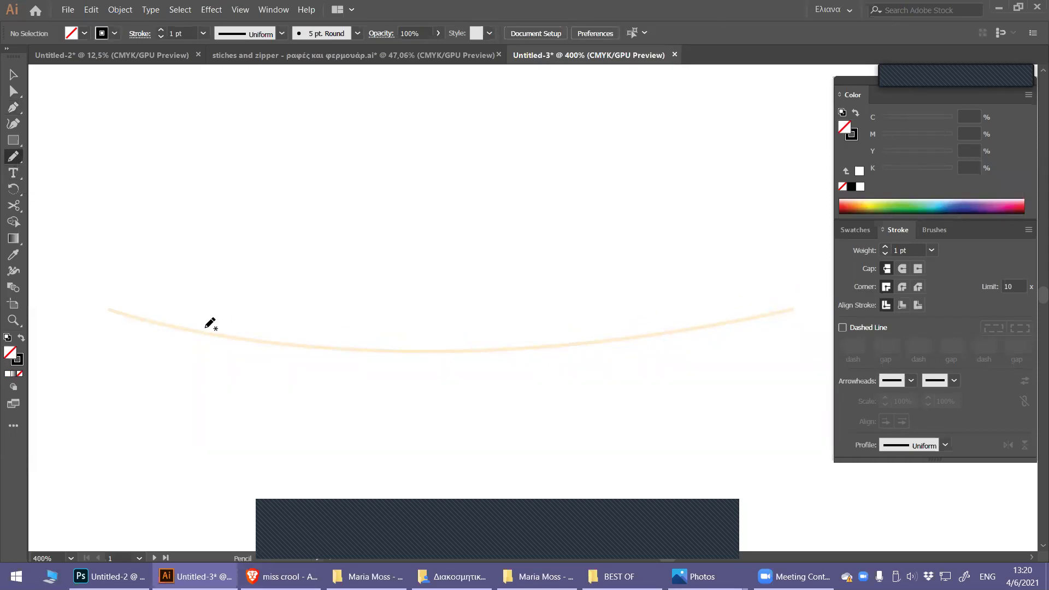
mouse_move(181, 316)
mouse_down()
mouse_move(270, 317)
mouse_move(396, 351)
mouse_move(468, 323)
mouse_move(505, 342)
mouse_up()
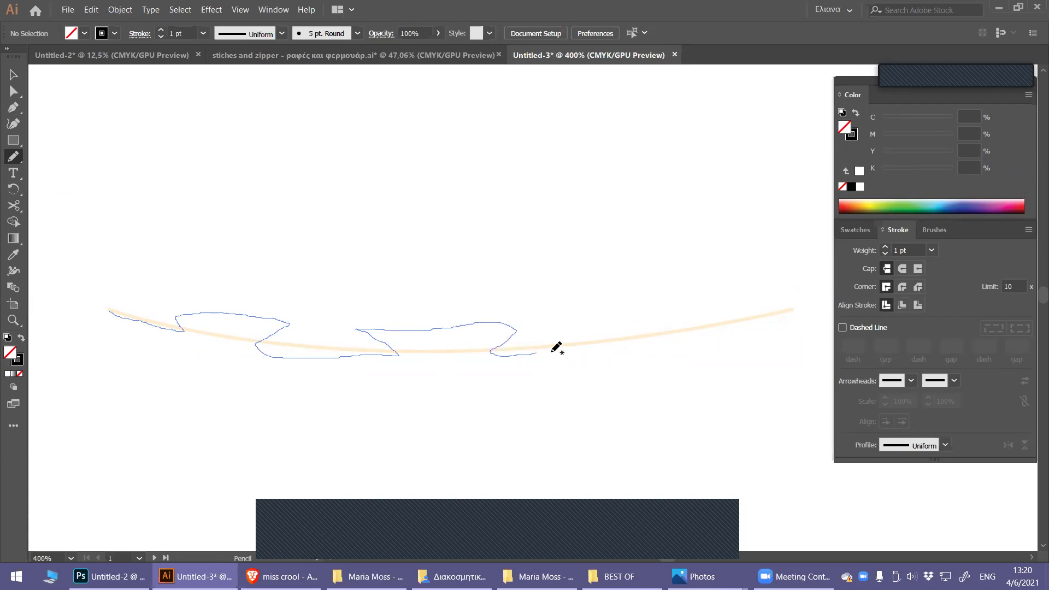
mouse_move(614, 325)
mouse_down()
mouse_move(737, 295)
mouse_move(785, 307)
mouse_up()
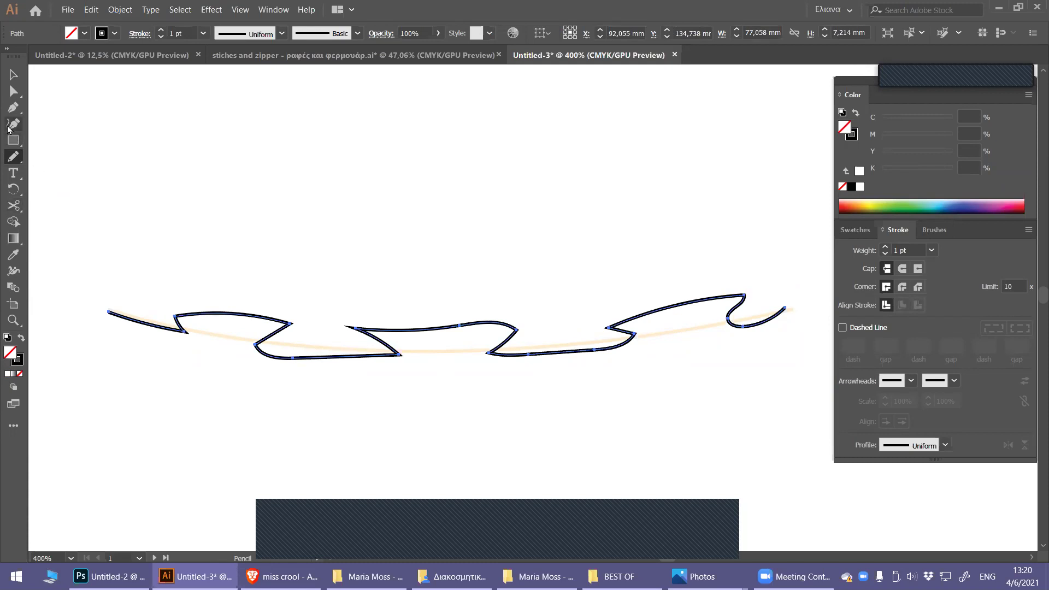
drag(13, 107, 77, 119)
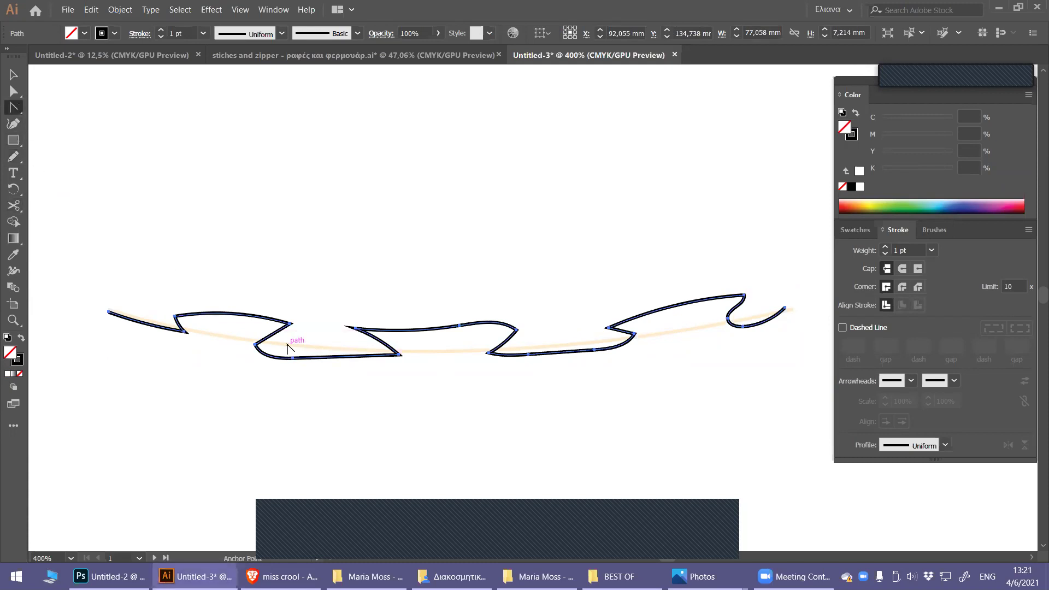
Smooth the sharp hem corners and remove an extra anchor on the middle wave.
mouse_move(288, 324)
mouse_down()
mouse_move(303, 334)
mouse_move(374, 323)
mouse_up()
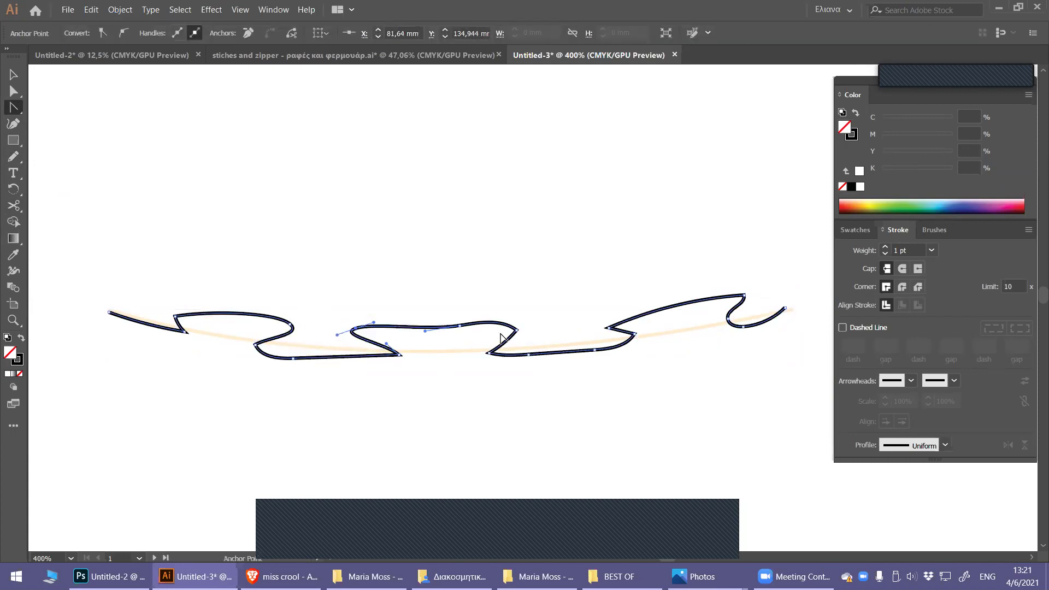
key(minus)
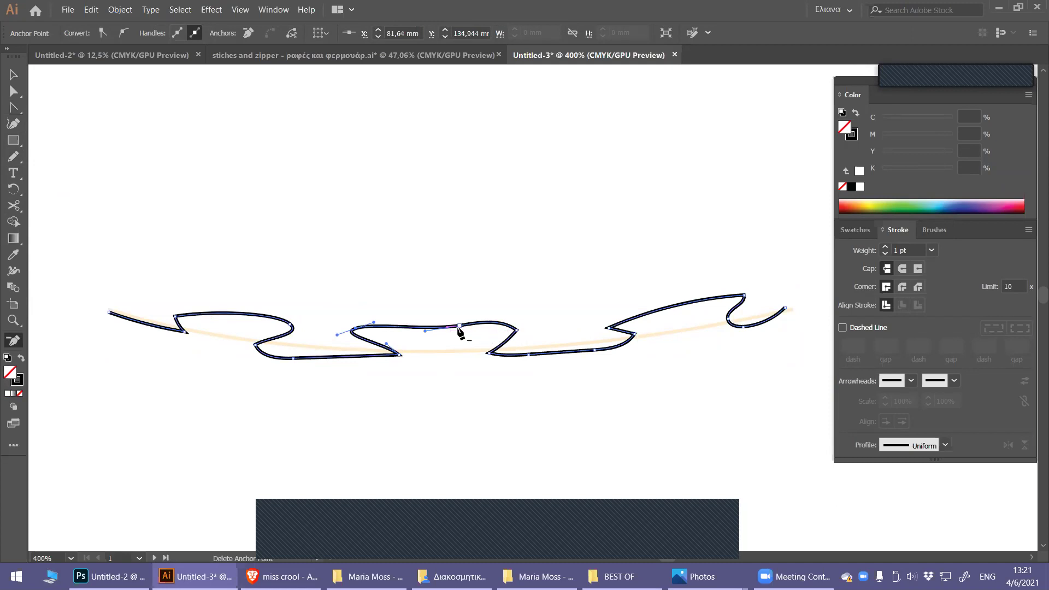
click(458, 327)
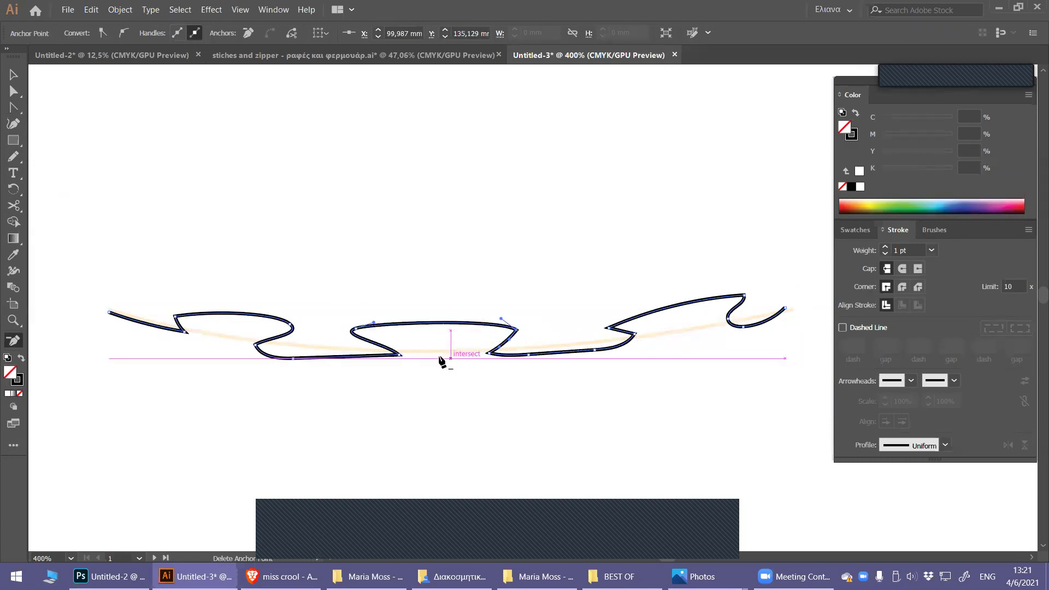
key(shift+c)
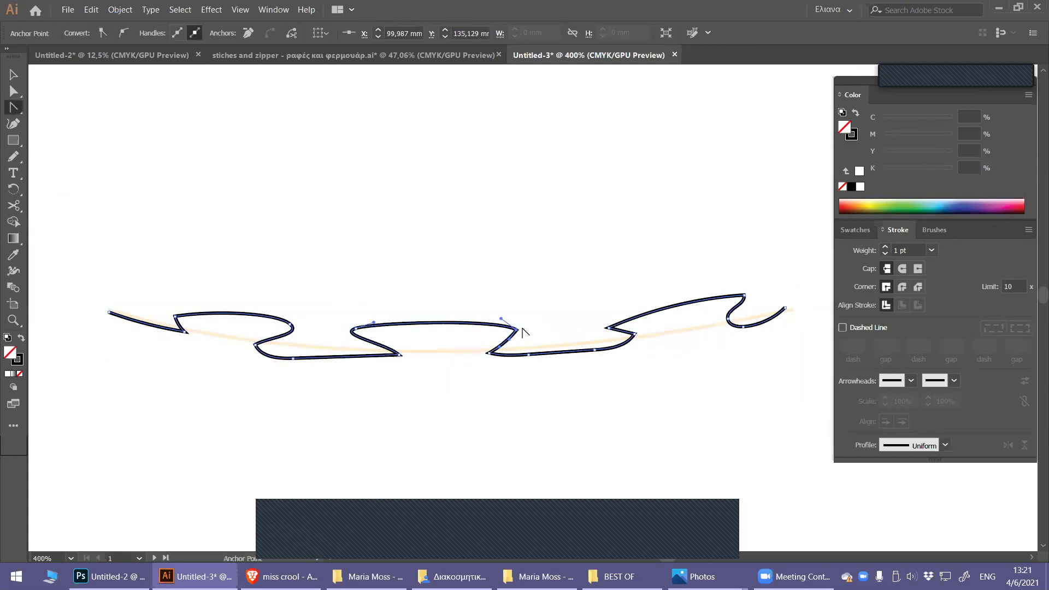
drag(607, 329, 628, 320)
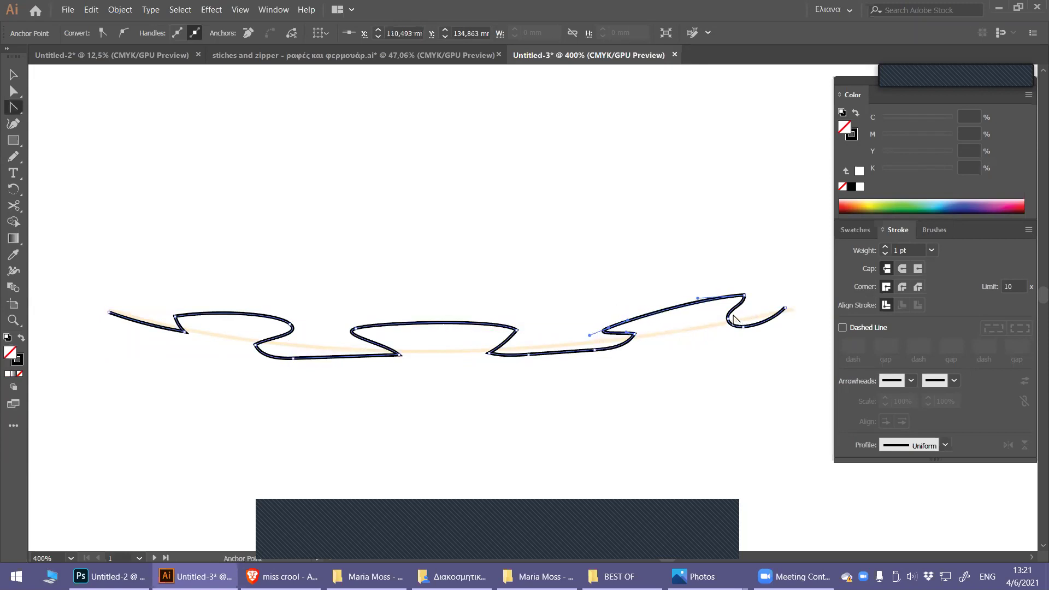
Drag hem anchors to reshape the folds and lower their tips, then deselect.
key(a)
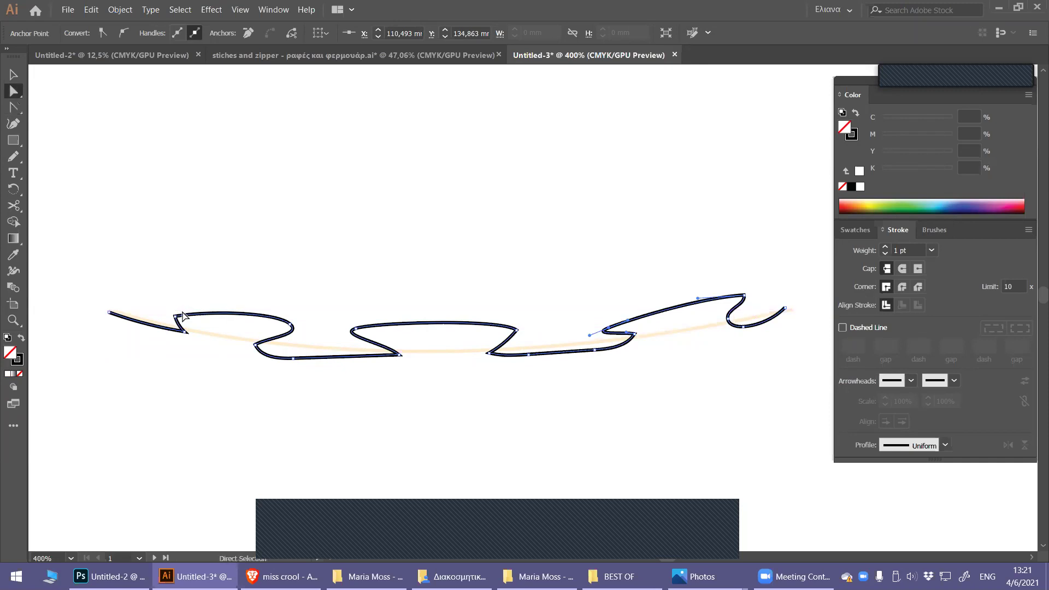
drag(176, 316, 218, 316)
drag(290, 323, 280, 335)
drag(356, 335, 358, 346)
click(514, 331)
drag(514, 330, 515, 342)
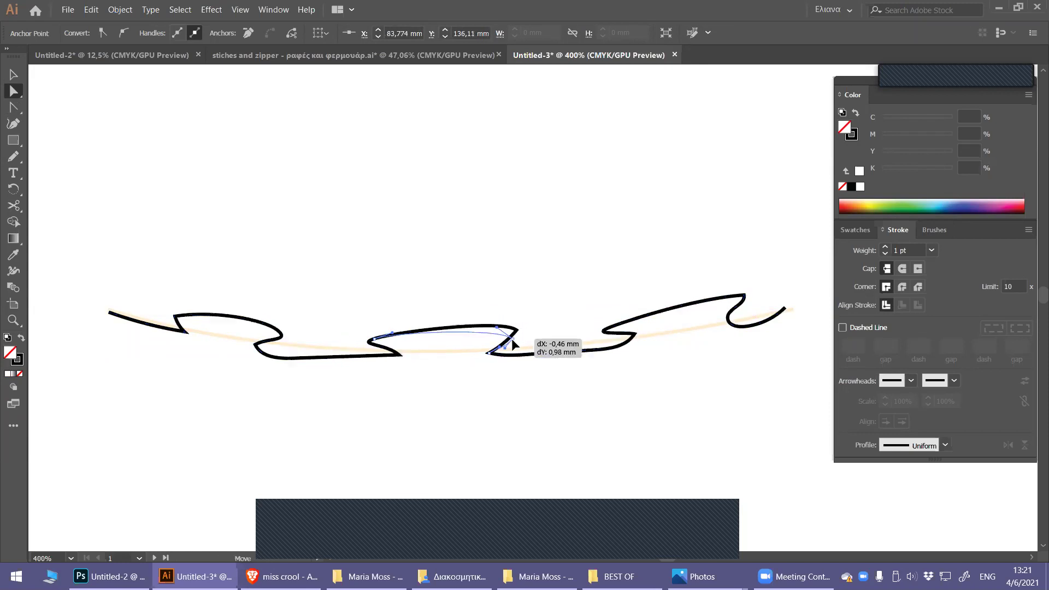
drag(744, 296, 745, 332)
click(733, 354)
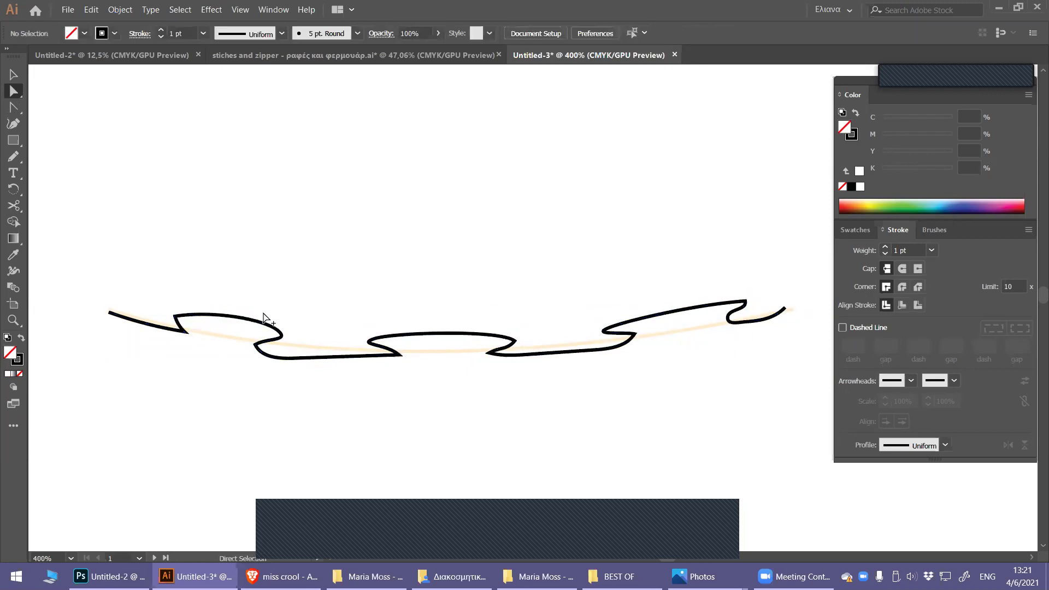
scroll(264, 318, down, 1)
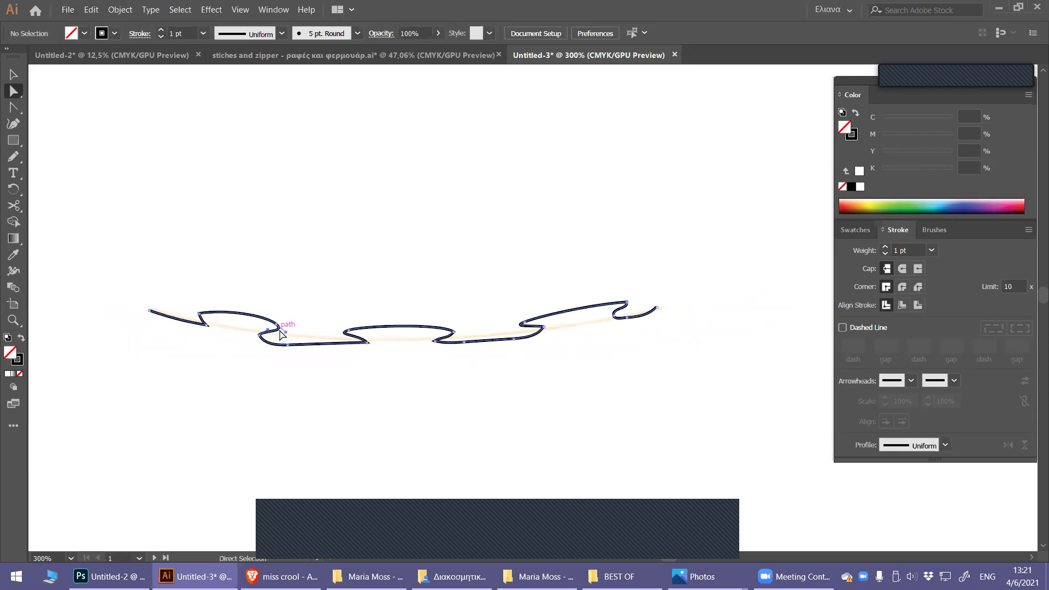
Extend the hem path with the Pen tool through two top corners into a closed skirt outline.
click(280, 332)
drag(13, 108, 46, 116)
click(46, 109)
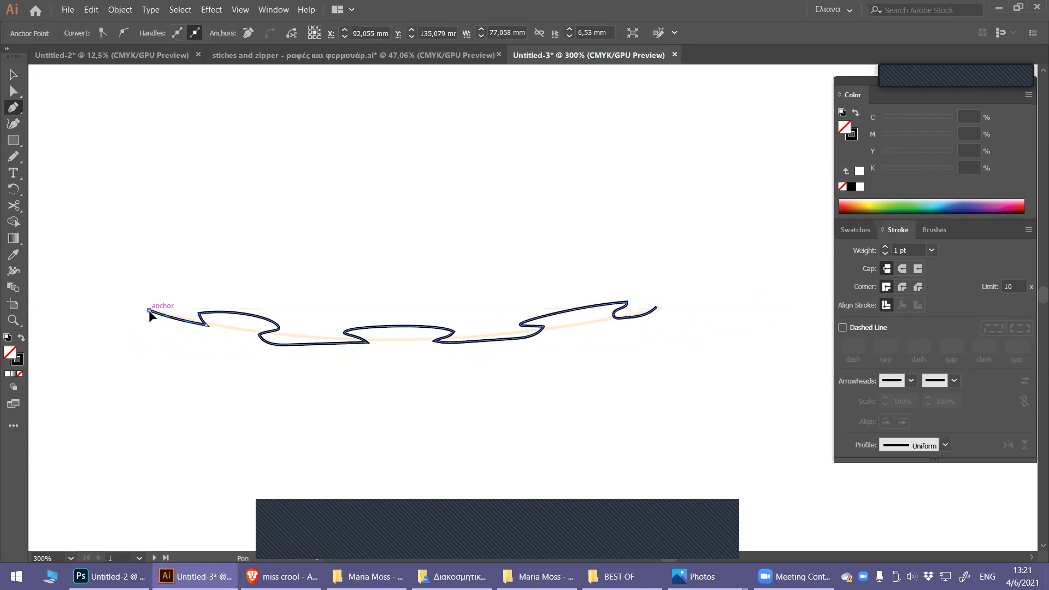
click(149, 310)
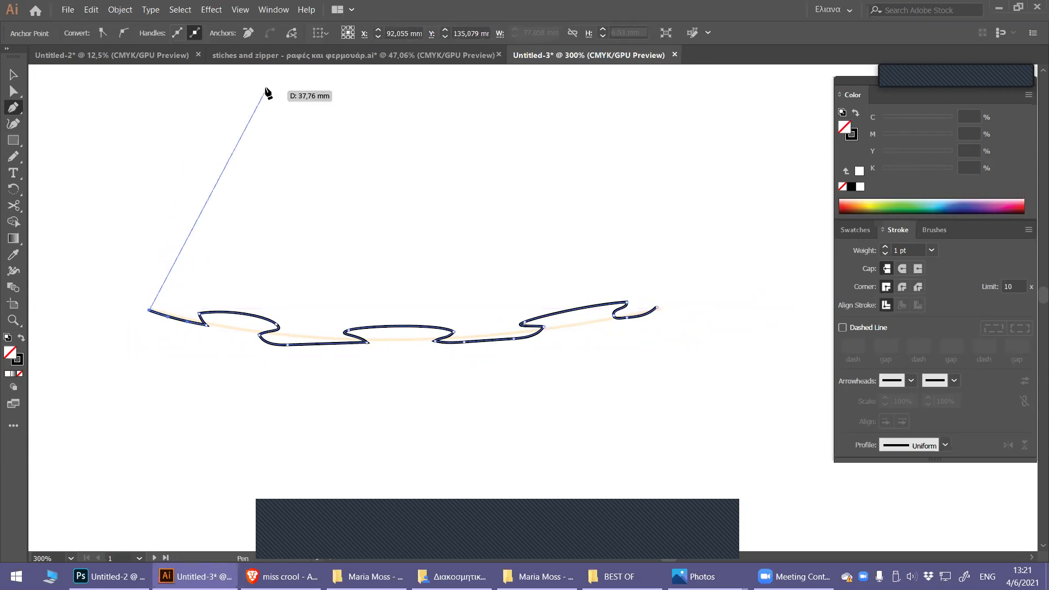
click(238, 66)
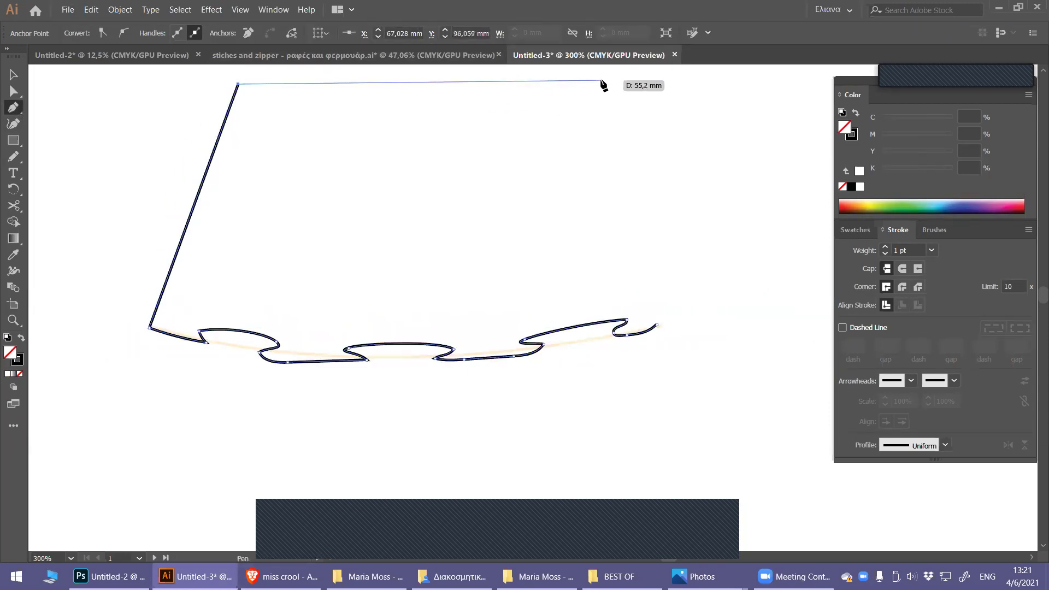
click(603, 83)
click(657, 327)
key(v)
click(412, 246)
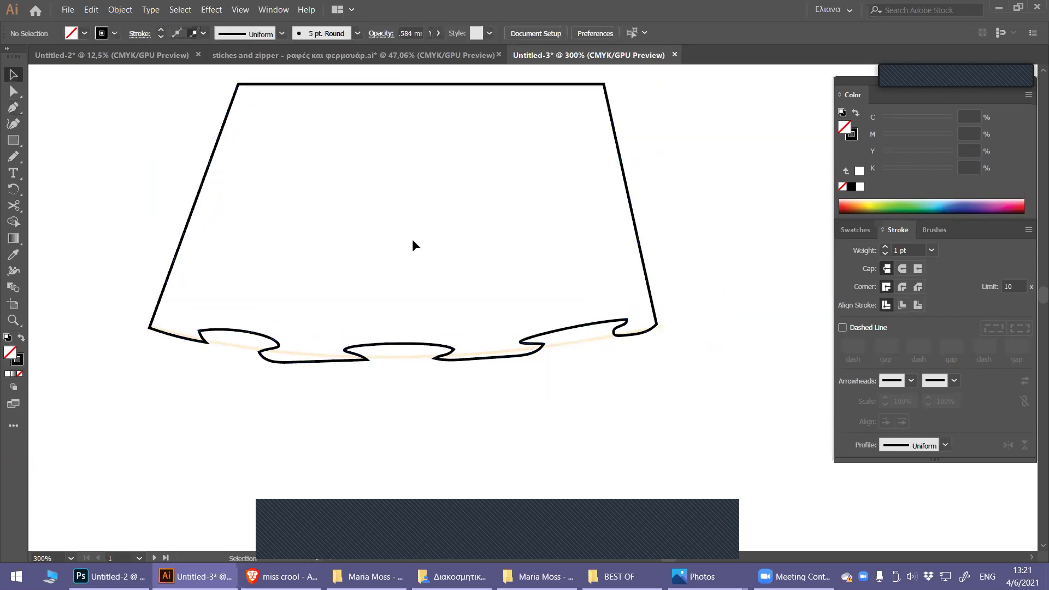
scroll(402, 246, up, 1)
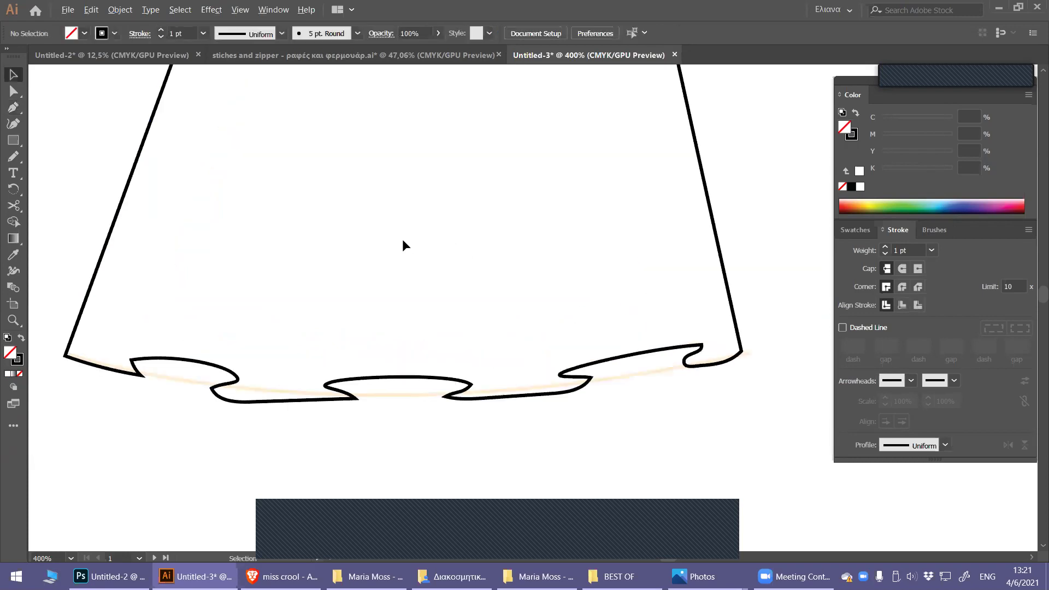
Start a fold line from the hem's left anchor, then undo the stray anchor.
click(15, 108)
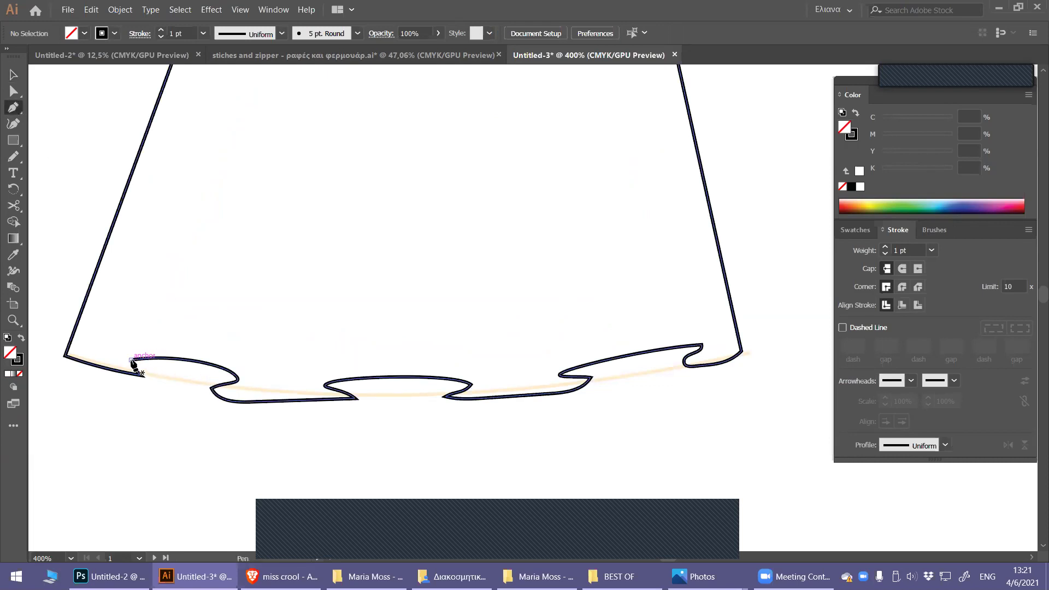
click(130, 360)
mouse_move(220, 96)
mouse_down()
mouse_move(229, 68)
mouse_move(254, 167)
mouse_up()
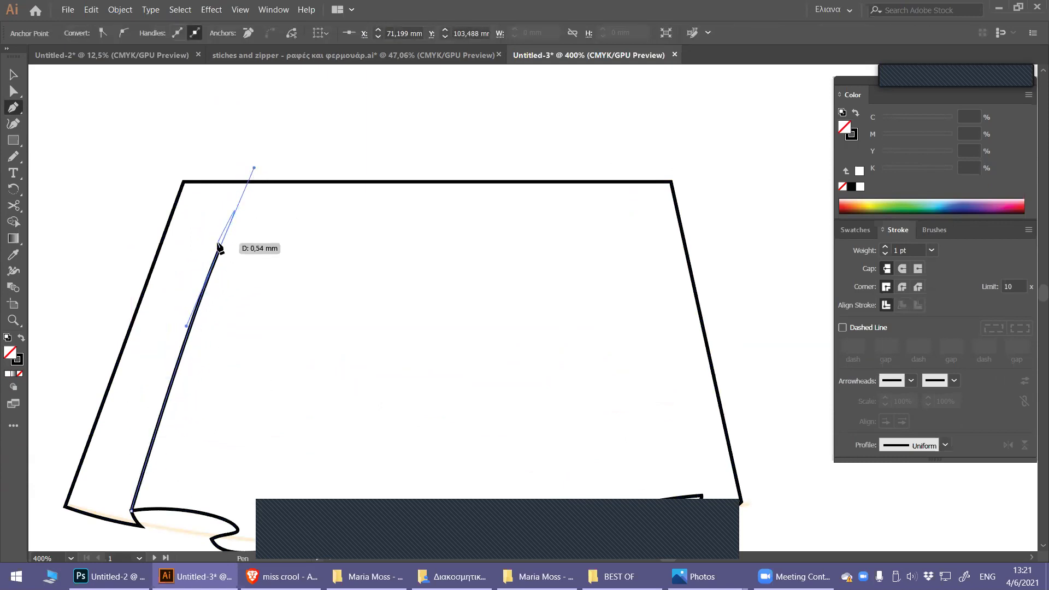
key(ctrl+z)
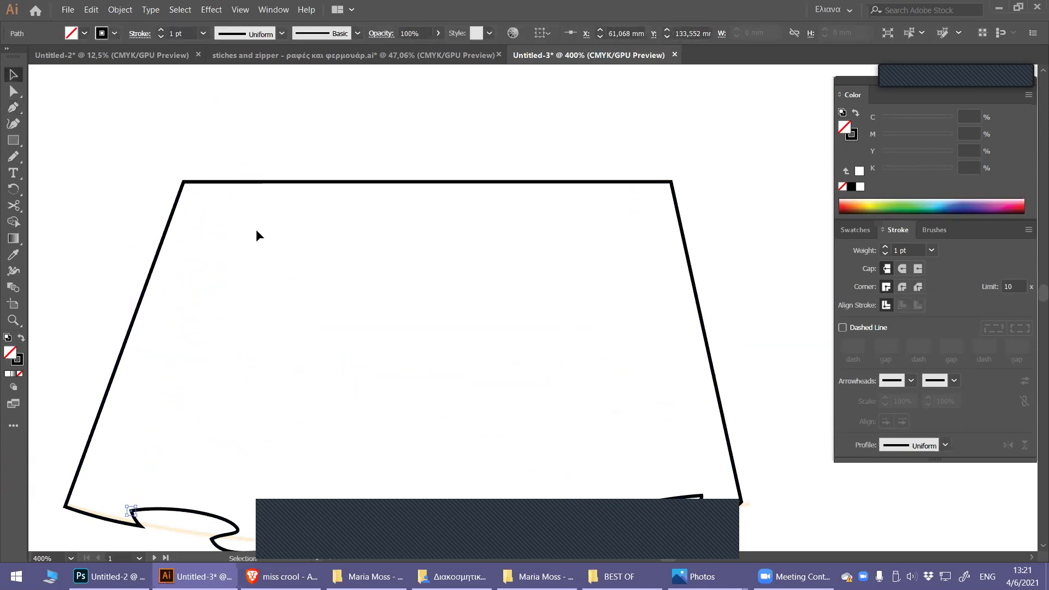
ctrl+click(291, 149)
scroll(292, 149, down, 1)
Drag the skirt's top corner anchors inward and level, then adjust their curves with the Anchor Point tool.
scroll(292, 149, down, 1)
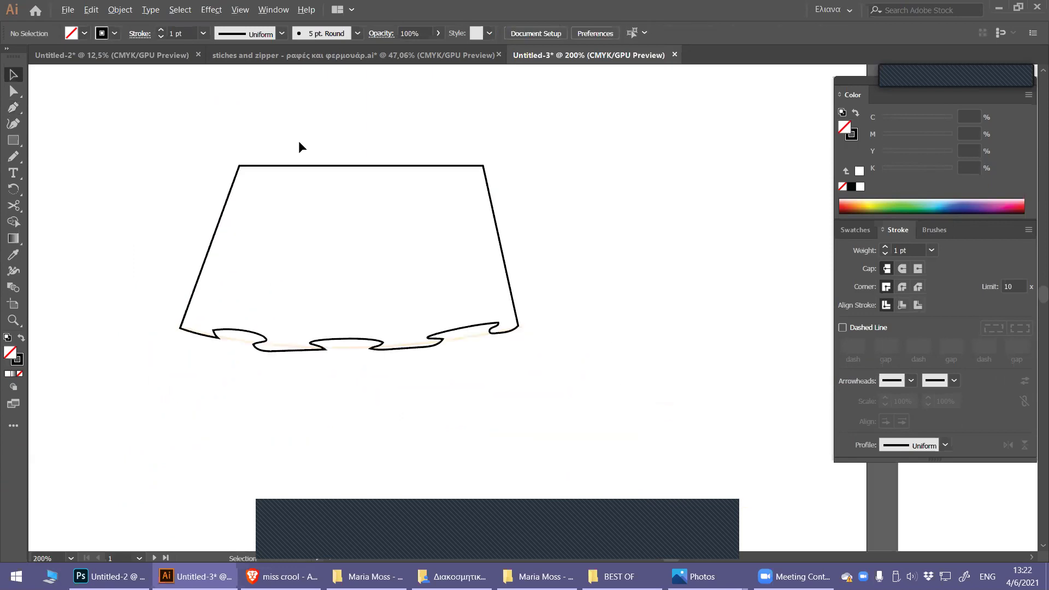
drag(299, 140, 338, 235)
key(a)
mouse_move(244, 217)
mouse_down()
mouse_move(480, 281)
mouse_move(403, 197)
mouse_move(280, 271)
mouse_move(318, 136)
mouse_move(335, 136)
mouse_move(342, 121)
mouse_up()
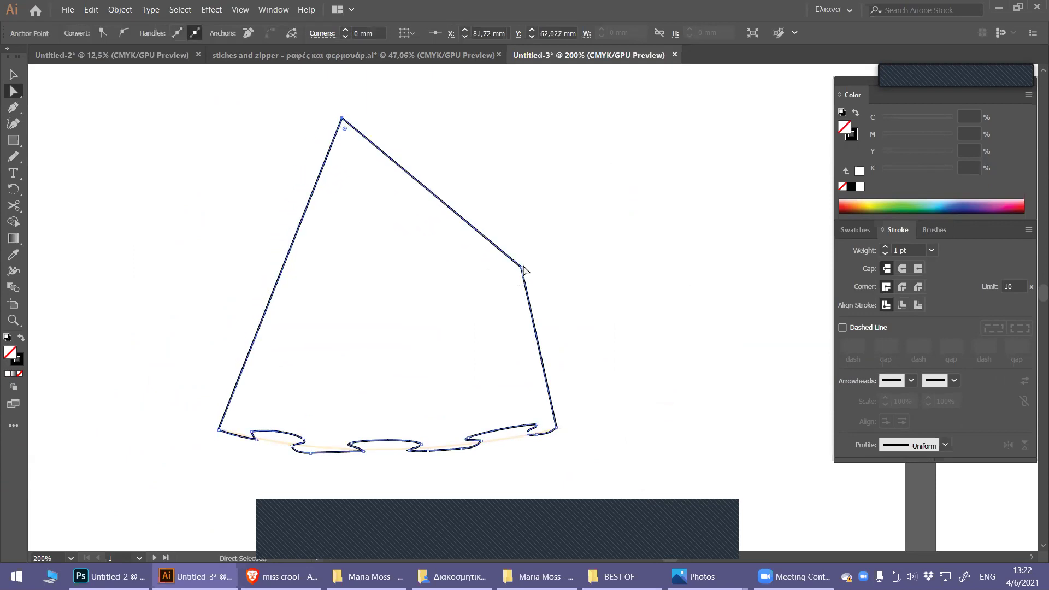
mouse_move(522, 268)
mouse_down()
mouse_move(442, 182)
mouse_move(430, 121)
mouse_move(466, 147)
mouse_up()
drag(341, 119, 324, 148)
drag(465, 147, 453, 147)
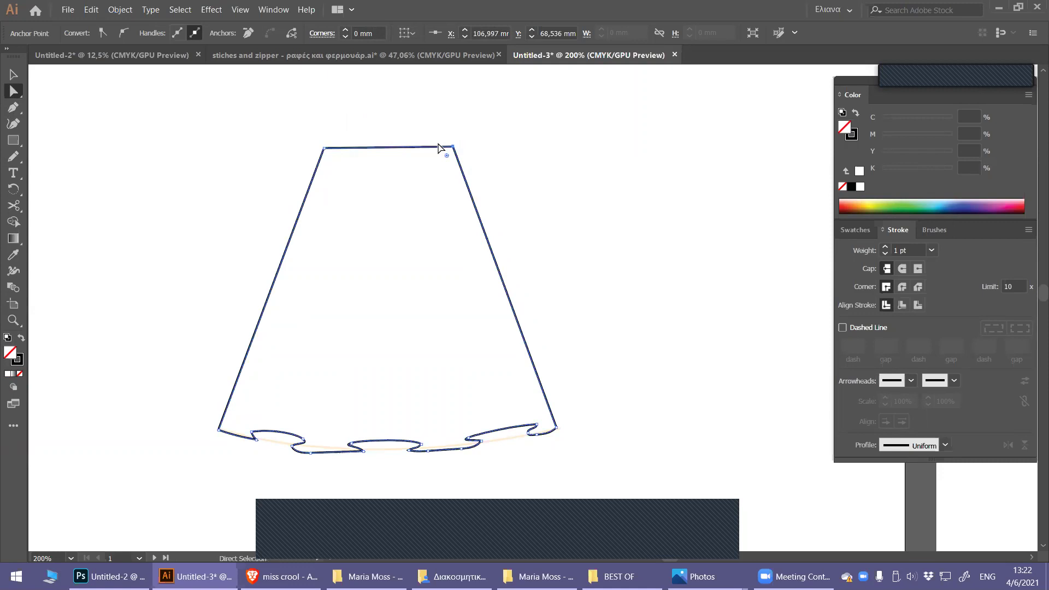
key(shift+c)
mouse_move(324, 149)
mouse_down()
mouse_move(345, 103)
mouse_move(364, 144)
mouse_up()
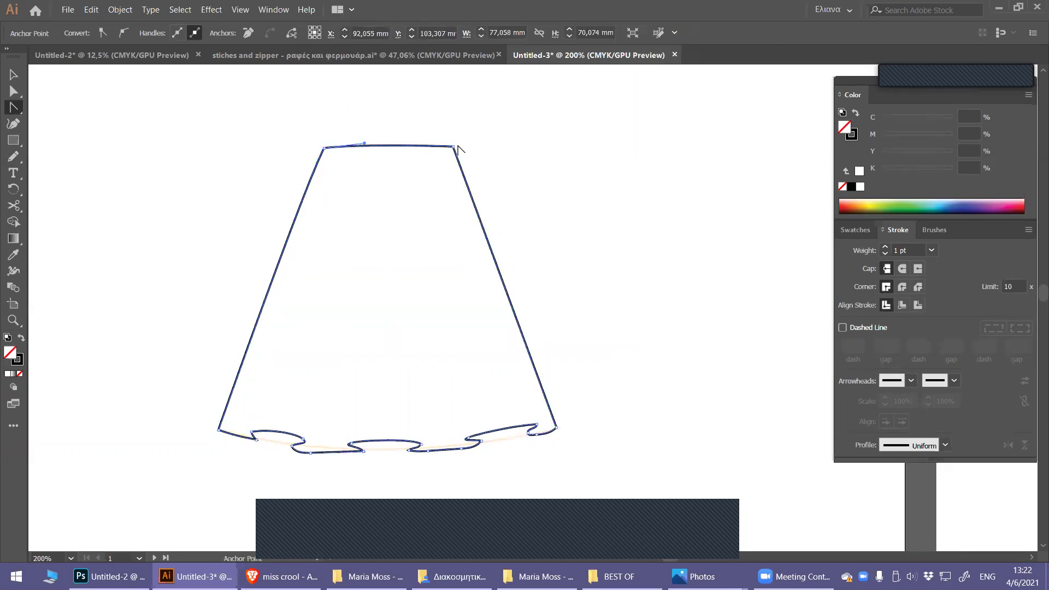
mouse_move(454, 147)
mouse_down()
mouse_move(465, 155)
mouse_move(360, 148)
mouse_up()
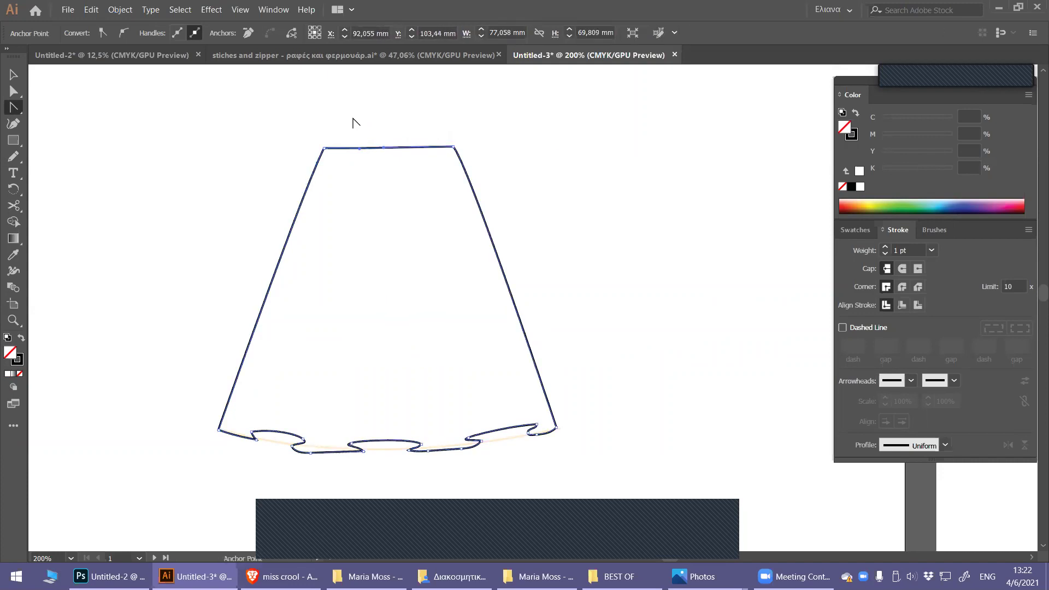
Draw a waistband rectangle across the skirt top and send it to the back.
key(p)
click(13, 139)
drag(324, 155, 454, 133)
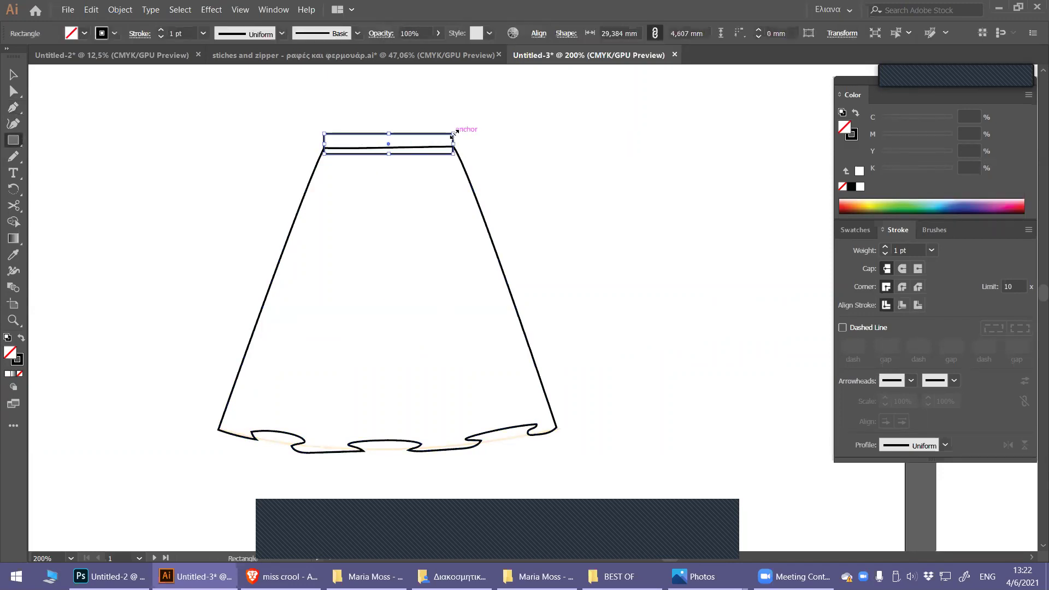
key(v)
right_click(427, 140)
mouse_move(461, 322)
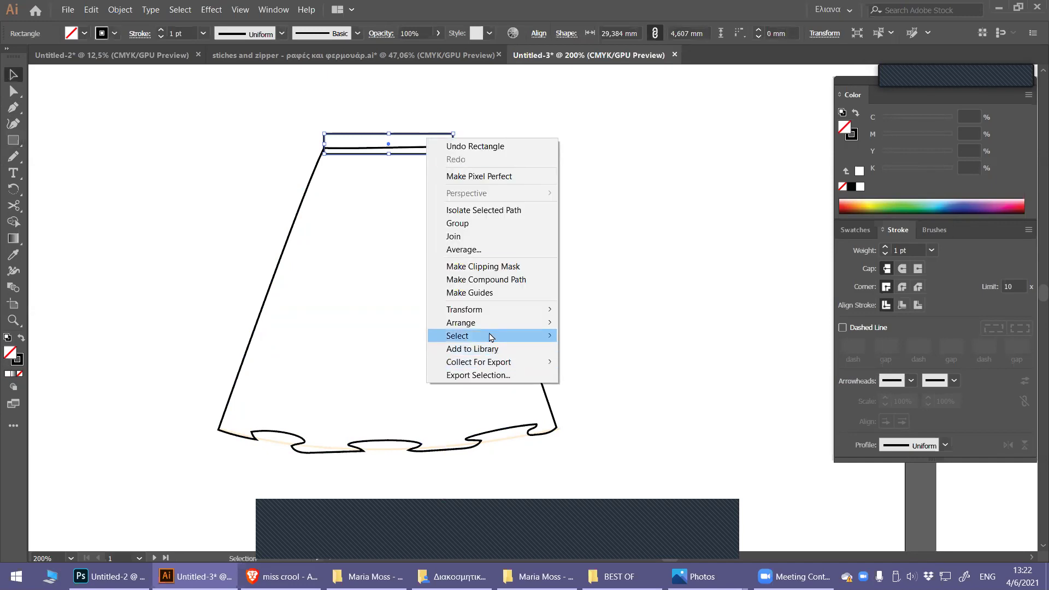
click(598, 362)
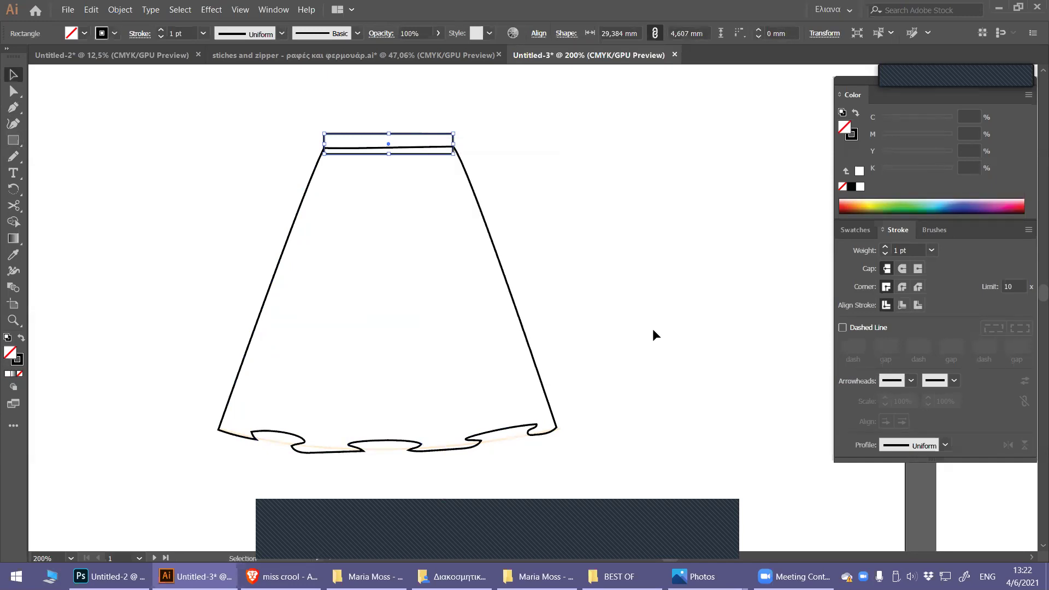
Give the skirt and waistband the default white fill and black stroke.
click(652, 329)
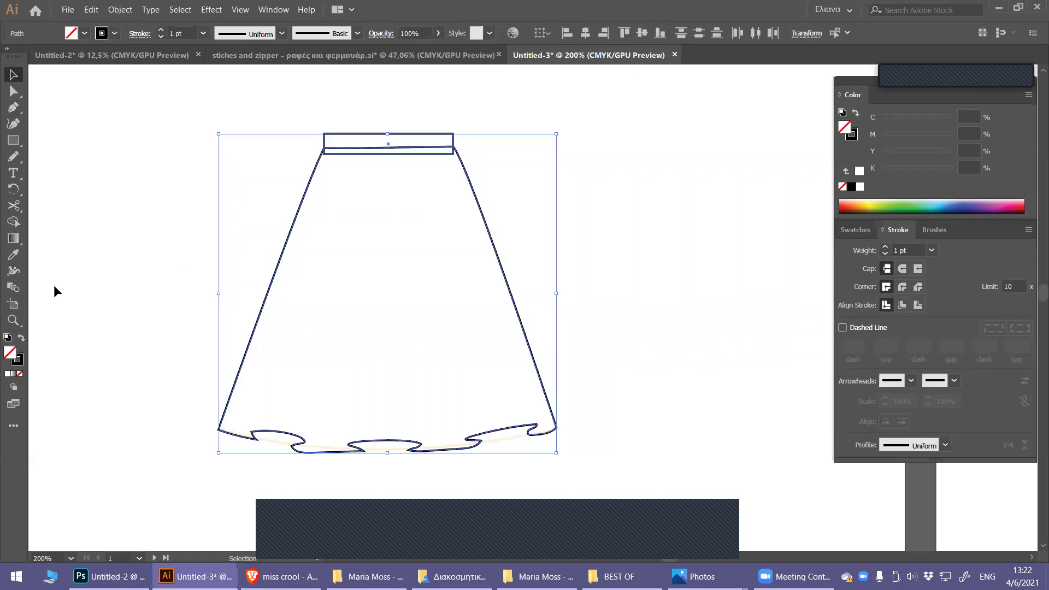
click(6, 375)
click(188, 230)
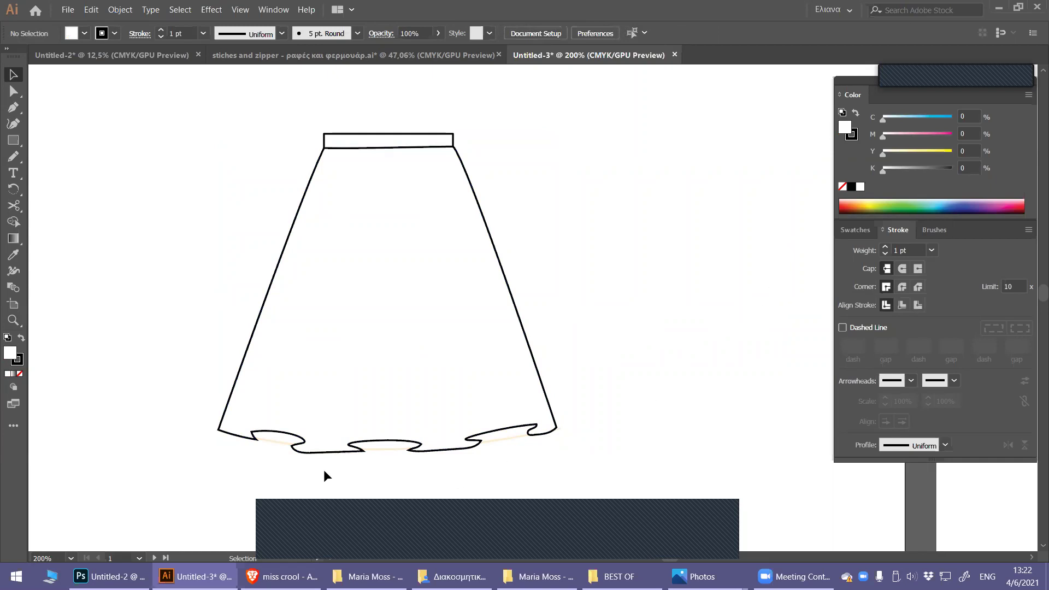
Pen a curved, unfilled fold line rising from the hem on the skirt's left side.
click(9, 111)
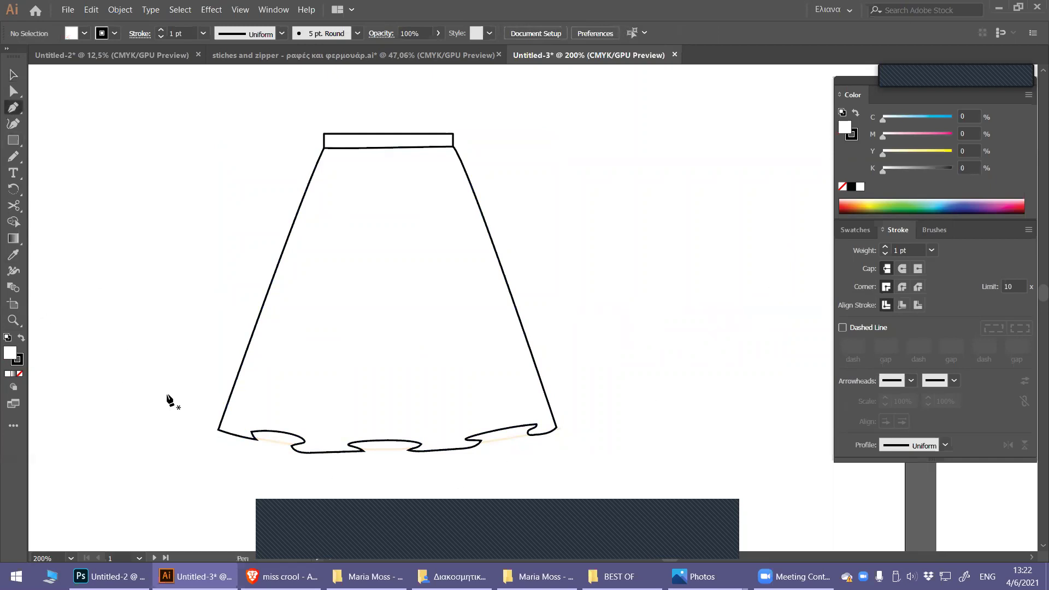
click(18, 375)
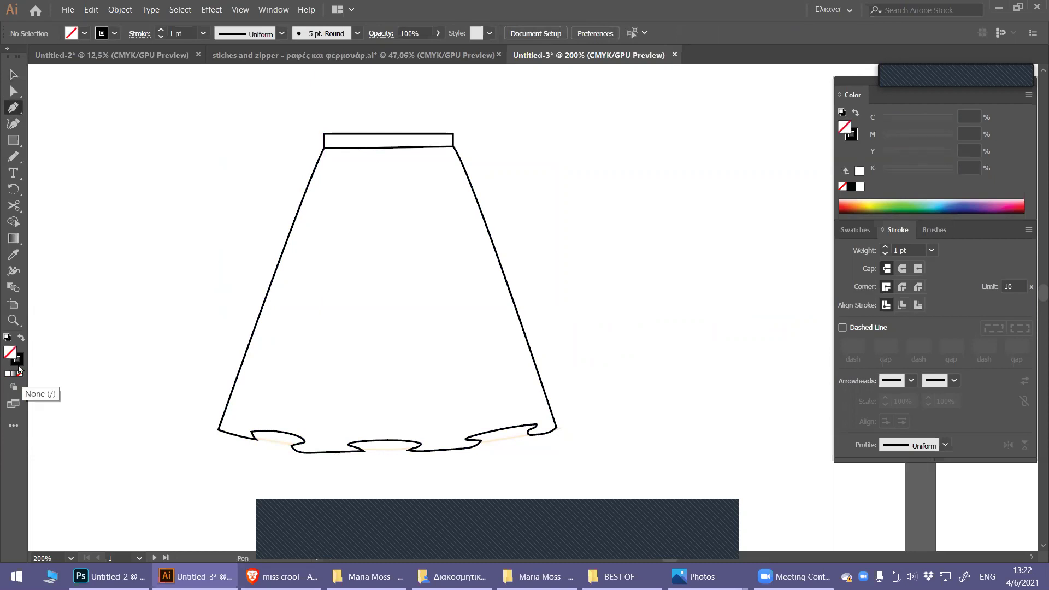
click(251, 431)
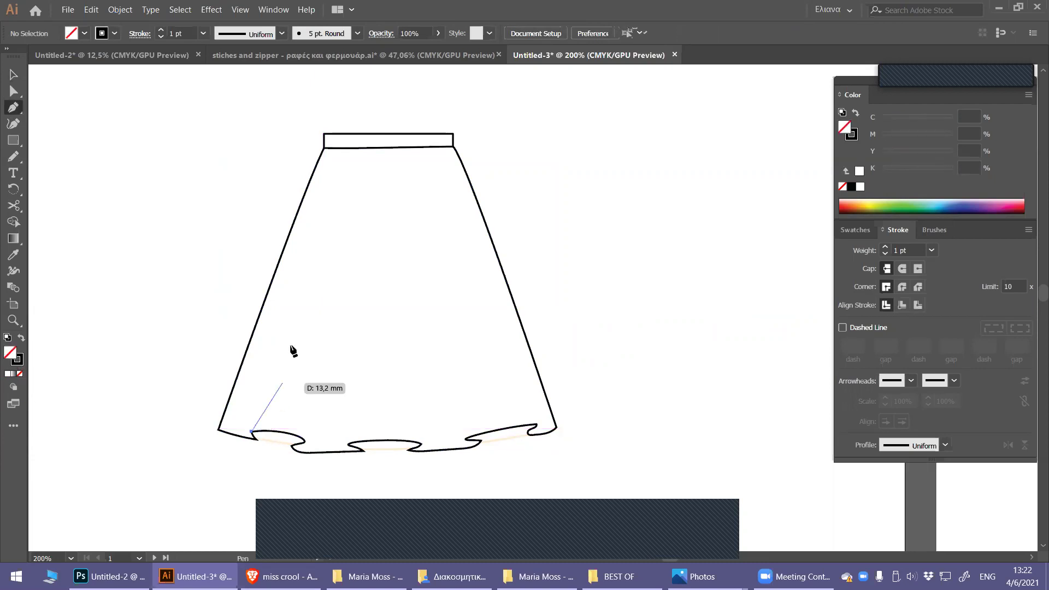
ctrl+click(300, 266)
drag(310, 234, 332, 190)
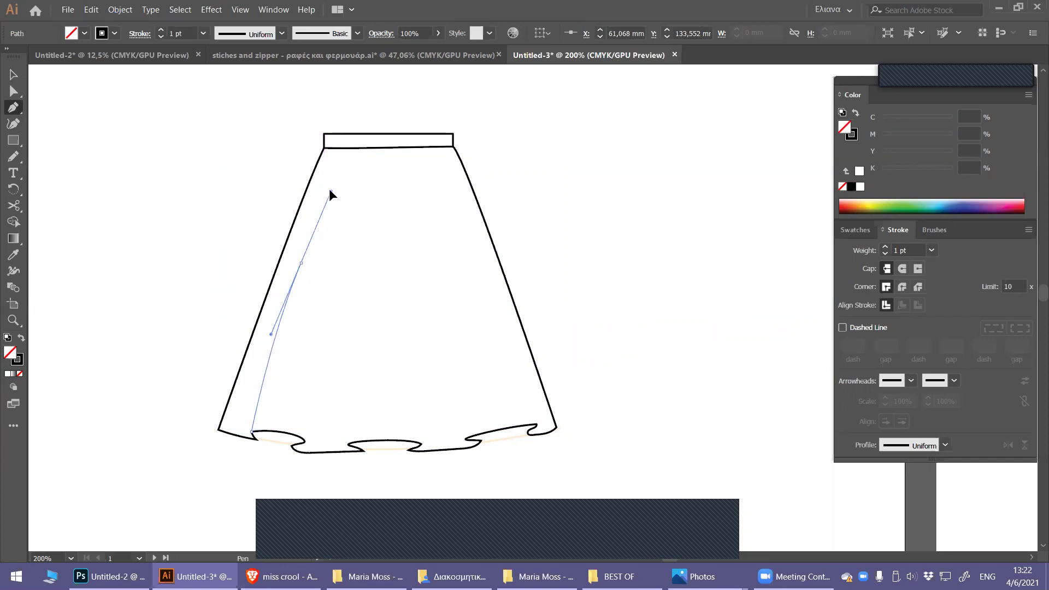
drag(277, 316, 279, 321)
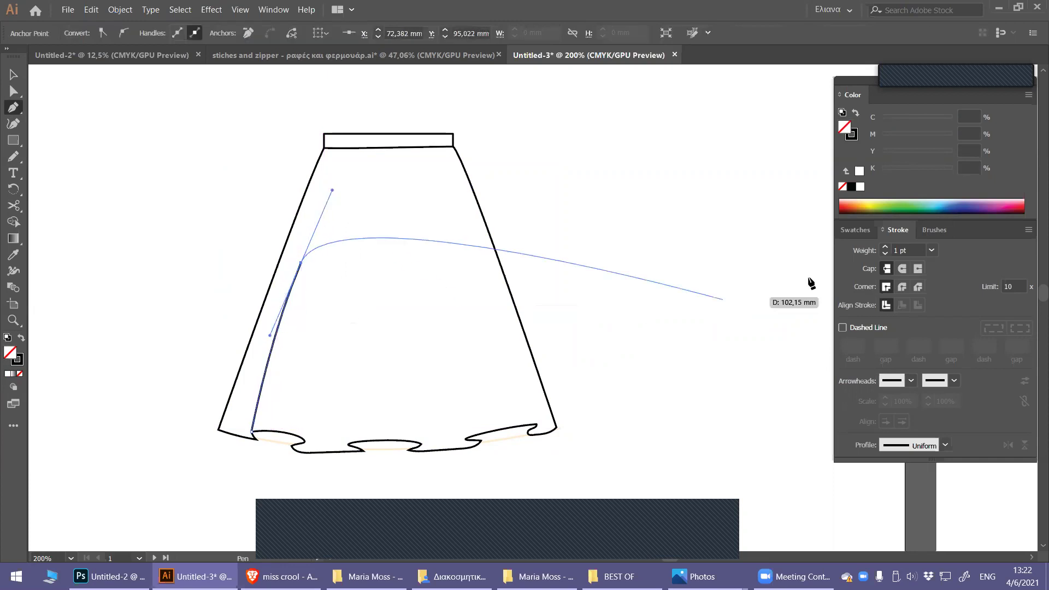
Thin the fold line's stroke and apply tapered Width Profile 4.
click(886, 253)
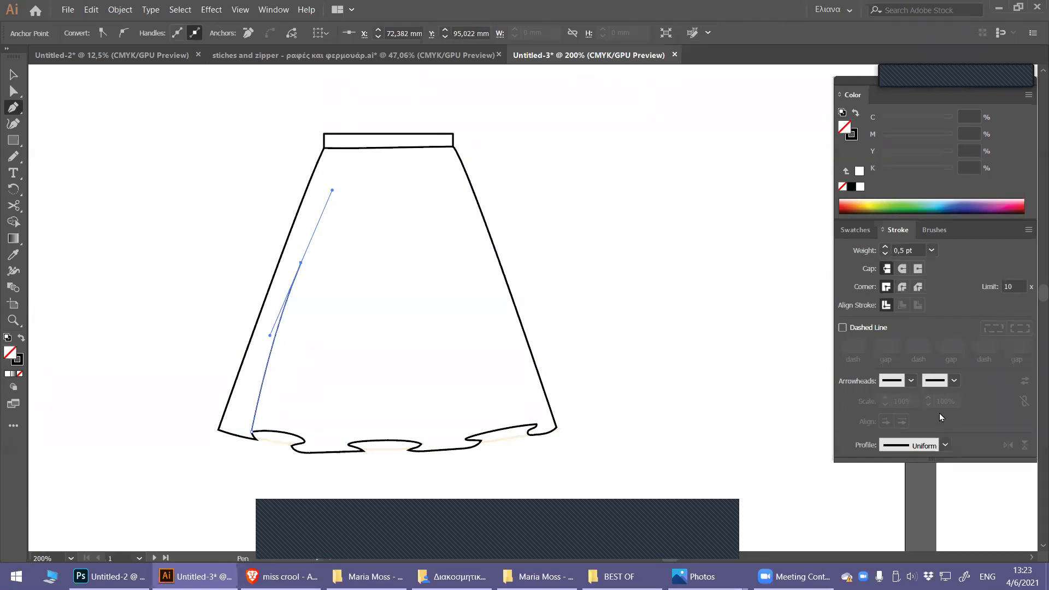
click(946, 445)
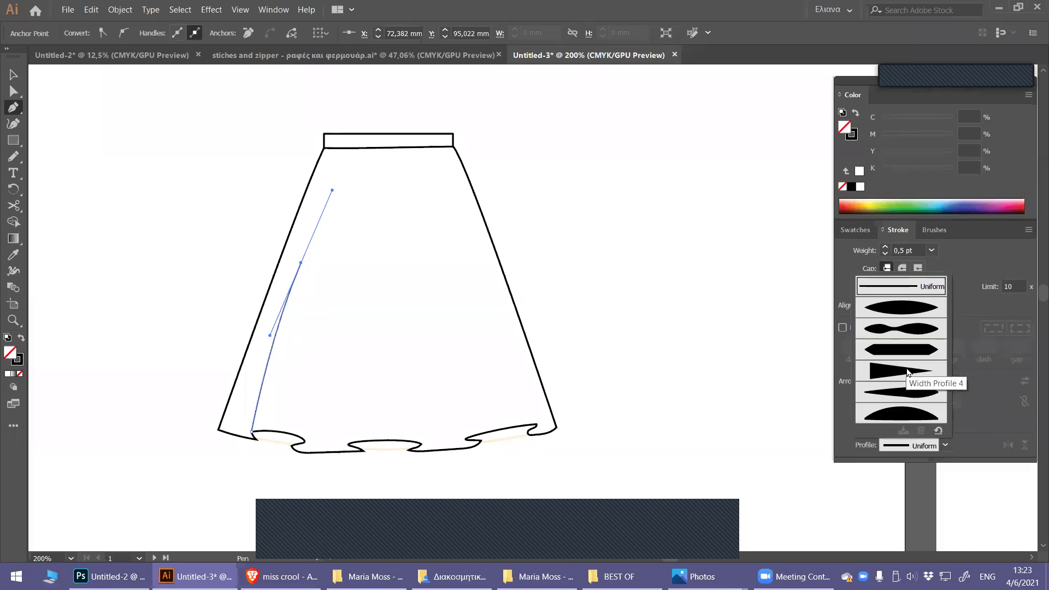
click(907, 373)
click(12, 76)
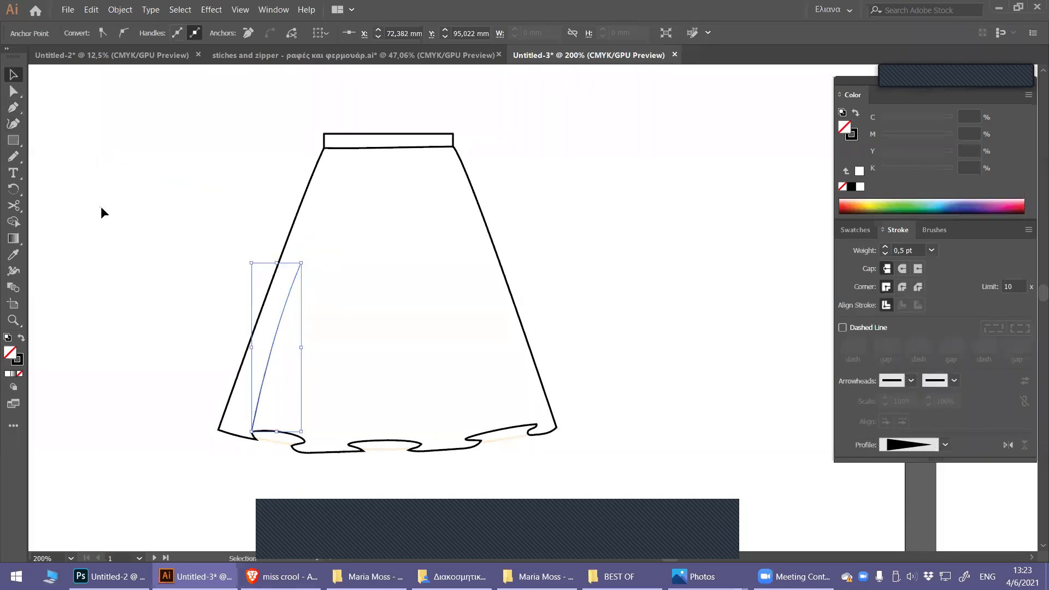
click(117, 216)
Pen a curved right-side fold line and copy the left line's tapered style with the Eyedropper.
key(p)
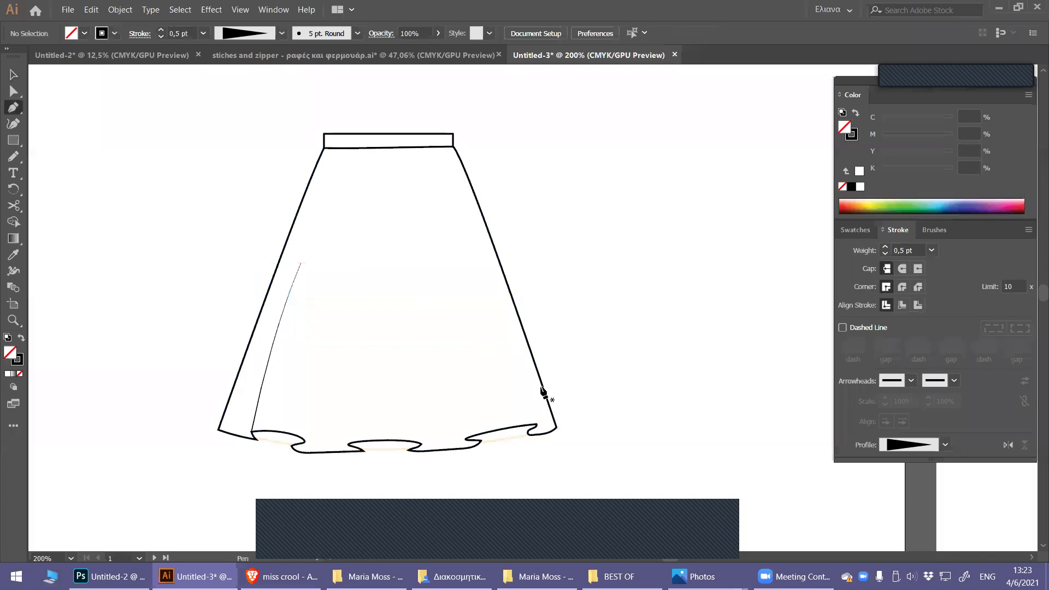
click(536, 423)
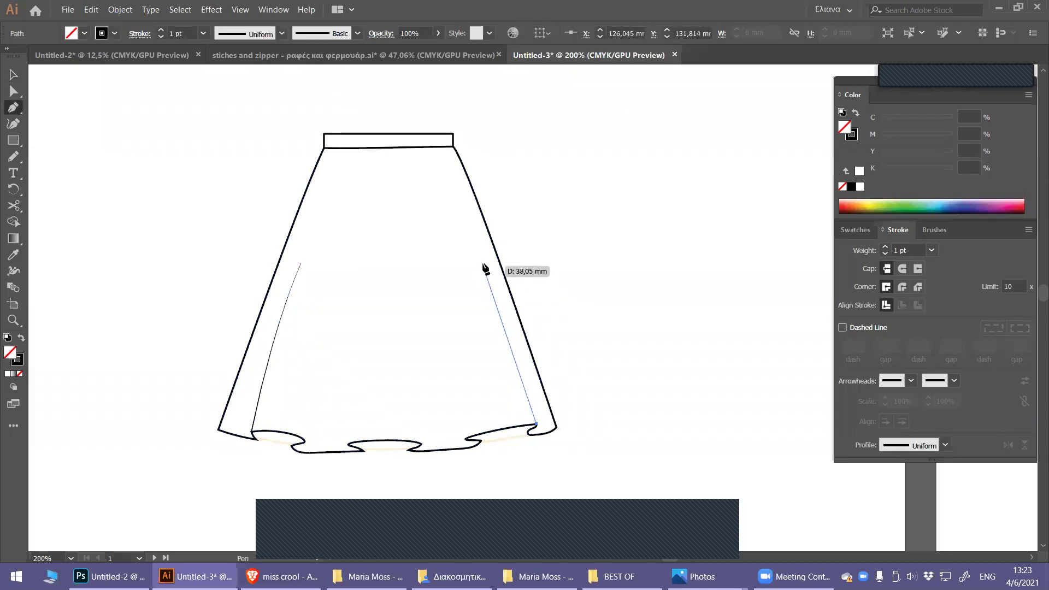
drag(468, 239, 470, 239)
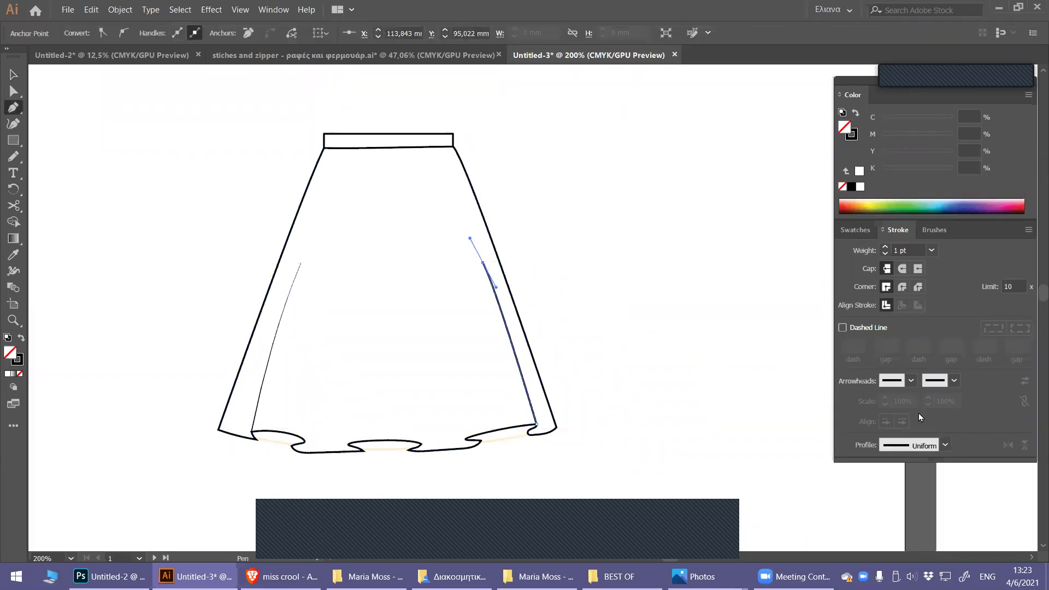
key(i)
click(289, 291)
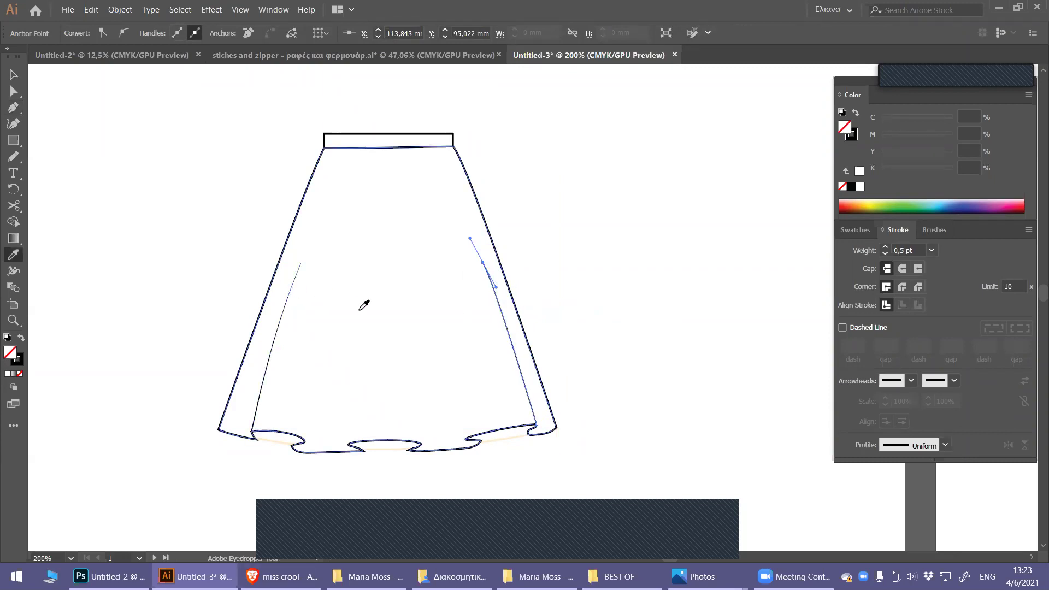
key(v)
click(602, 298)
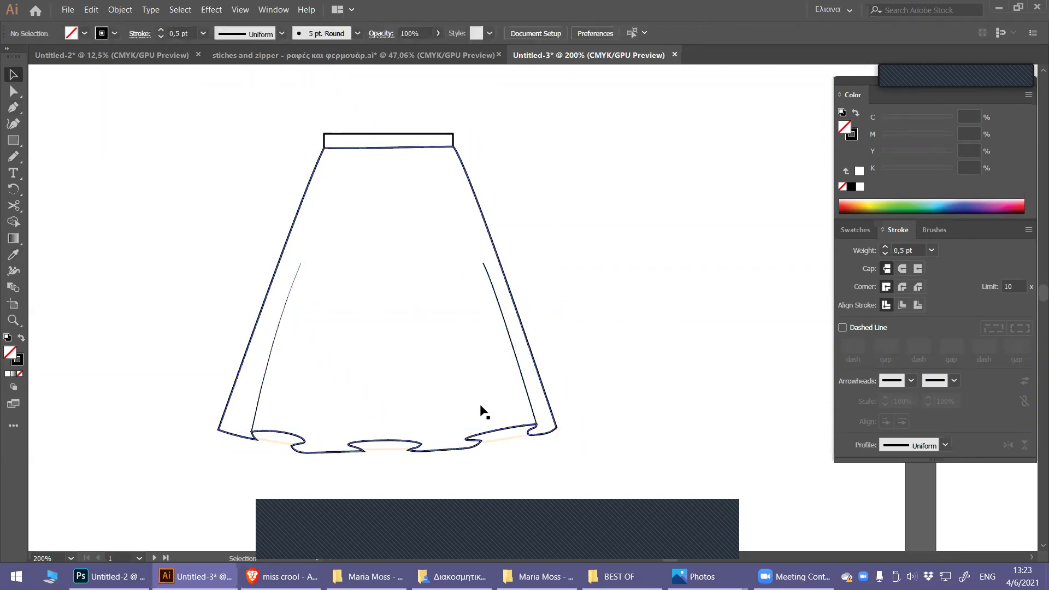
Pen two straight fold lines from the middle hem folds up toward the waist.
key(p)
drag(348, 443, 353, 438)
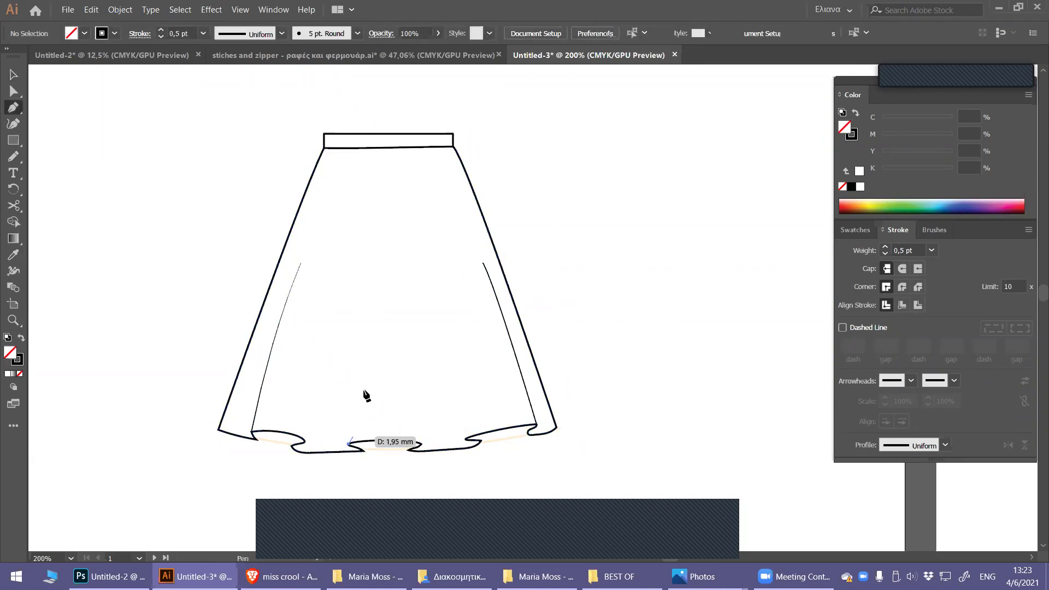
click(363, 270)
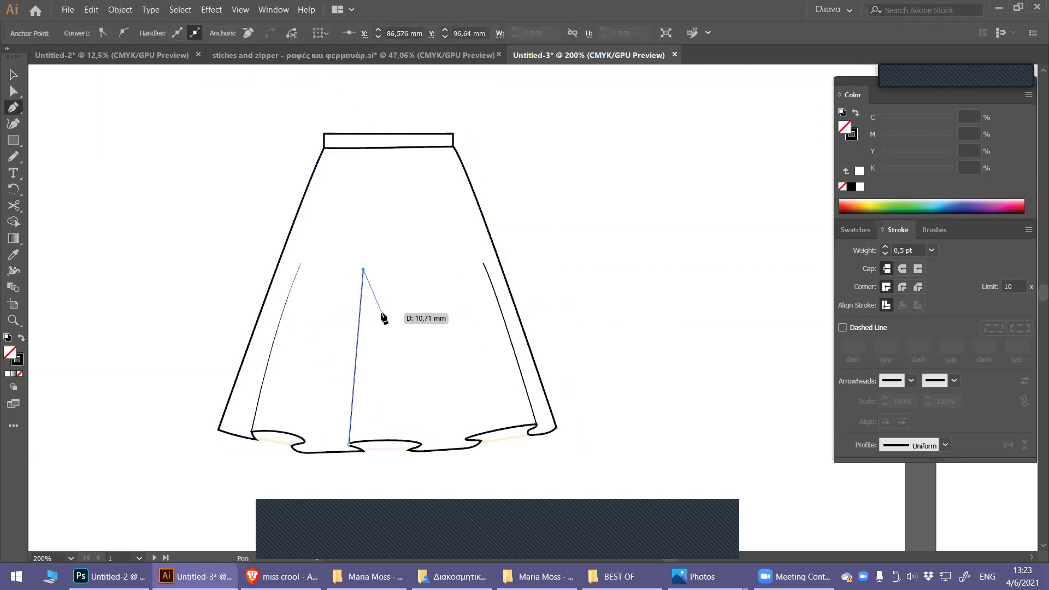
ctrl+click(420, 497)
click(421, 442)
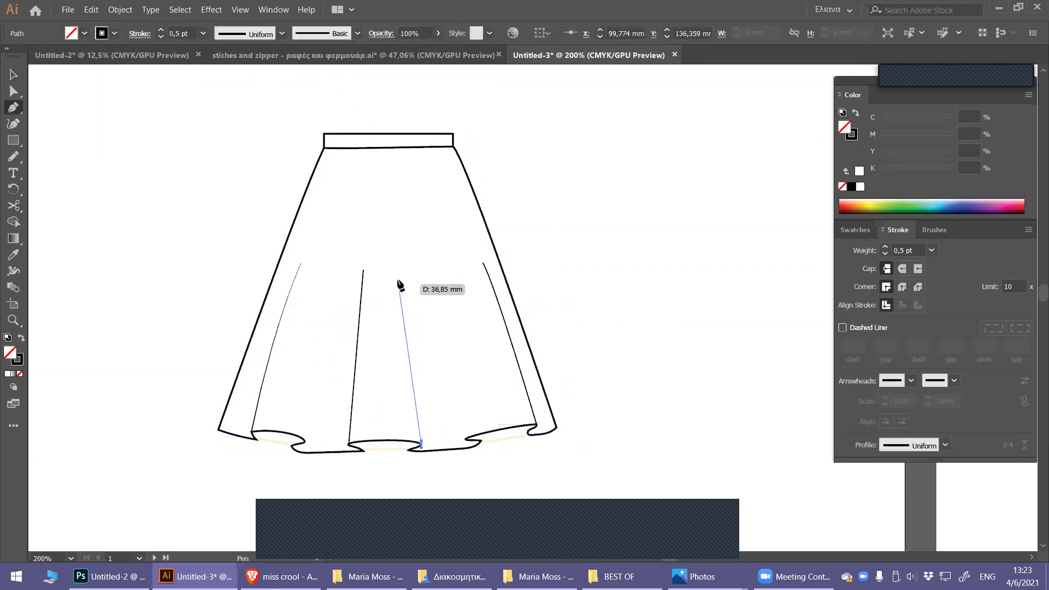
click(397, 270)
key(v)
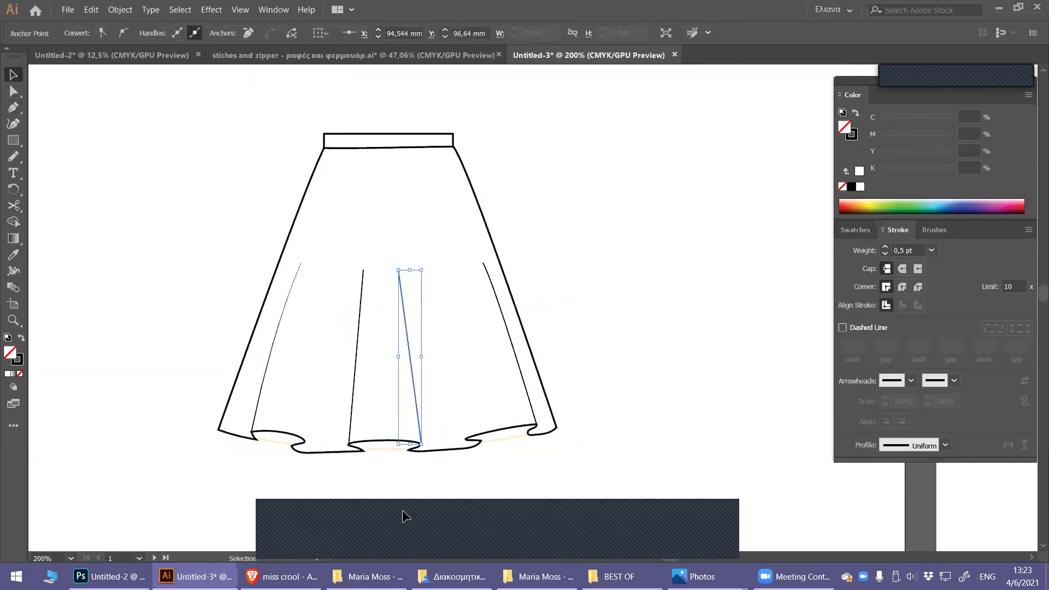
click(398, 481)
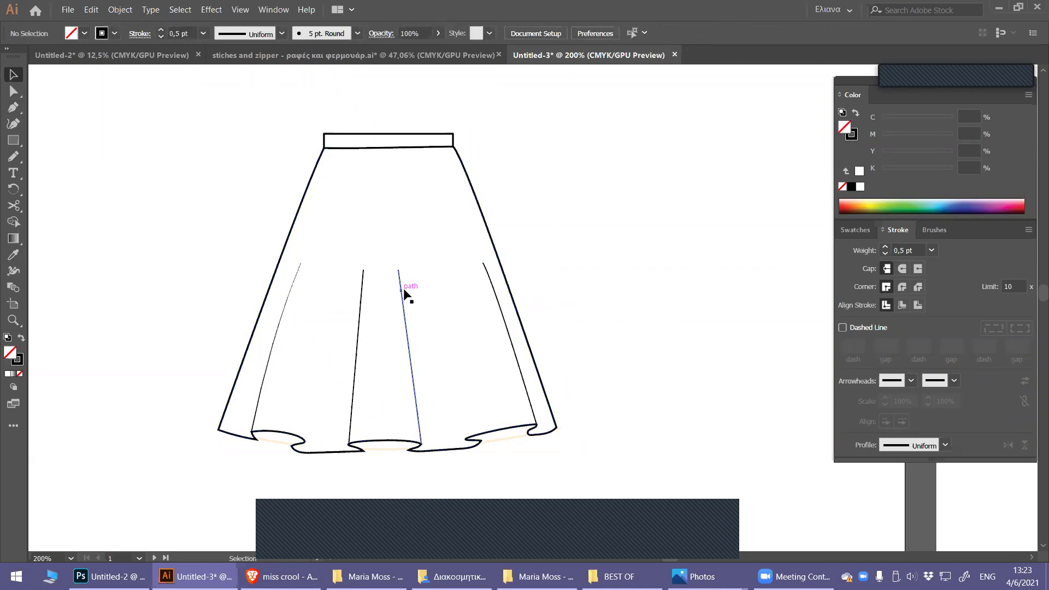
Shift the second middle fold line's top anchor slightly right.
key(a)
click(399, 272)
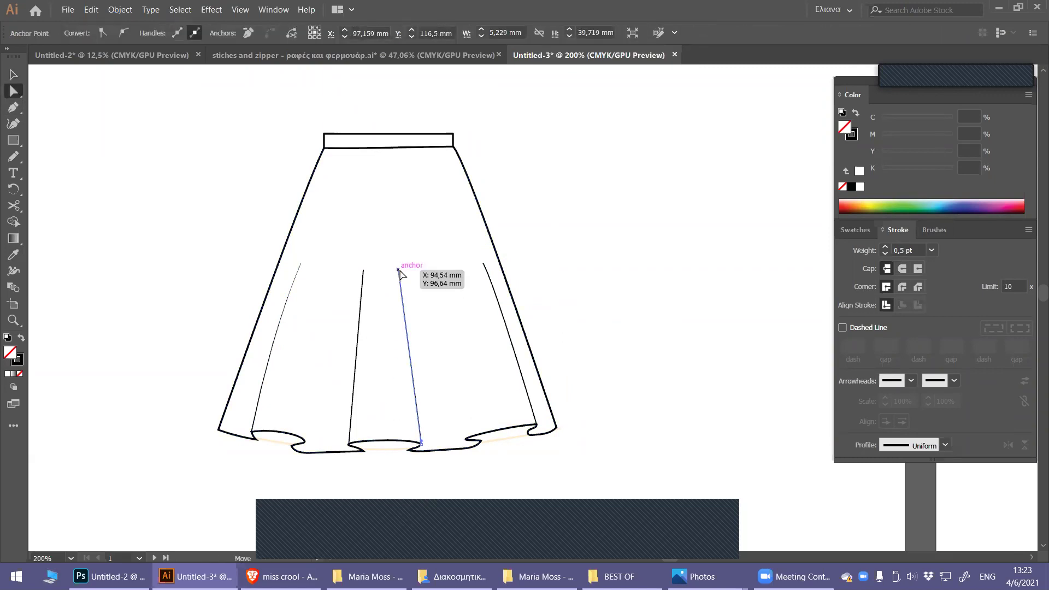
drag(399, 269, 402, 270)
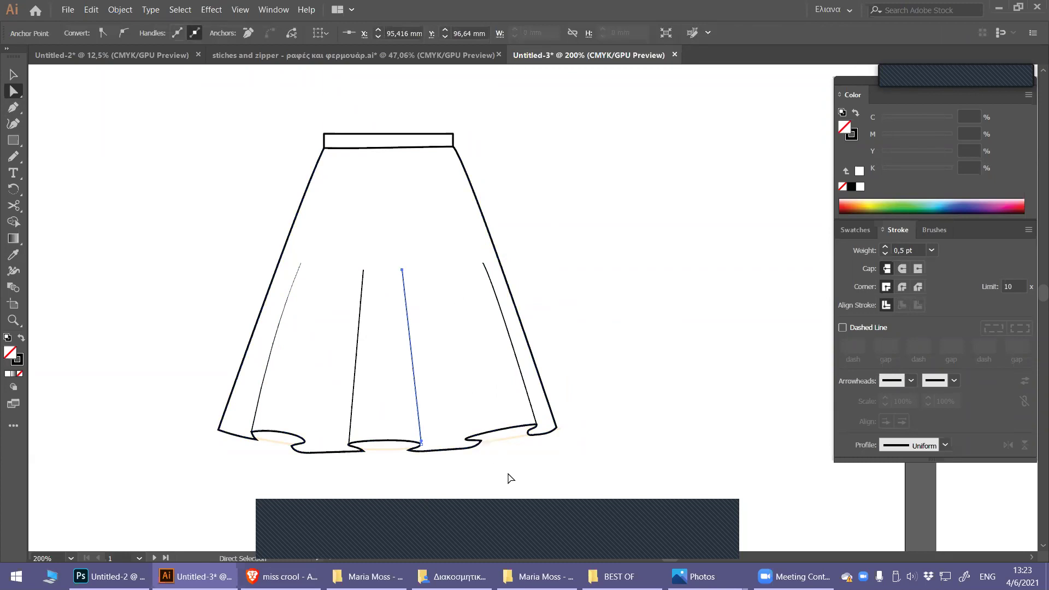
click(513, 496)
Draw two more fold lines rising from the left and right hem dips.
key(p)
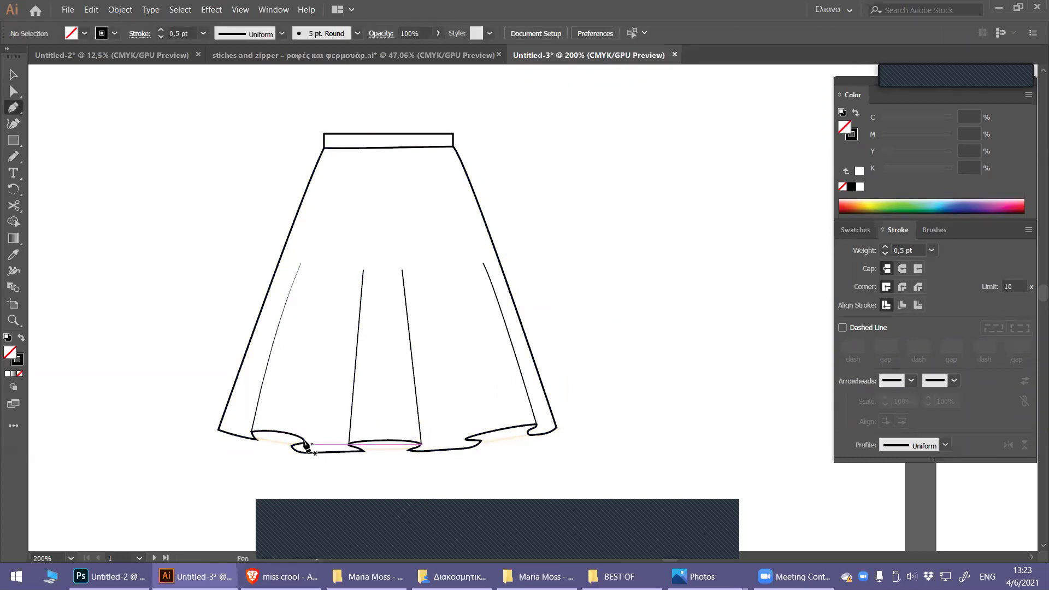
click(304, 440)
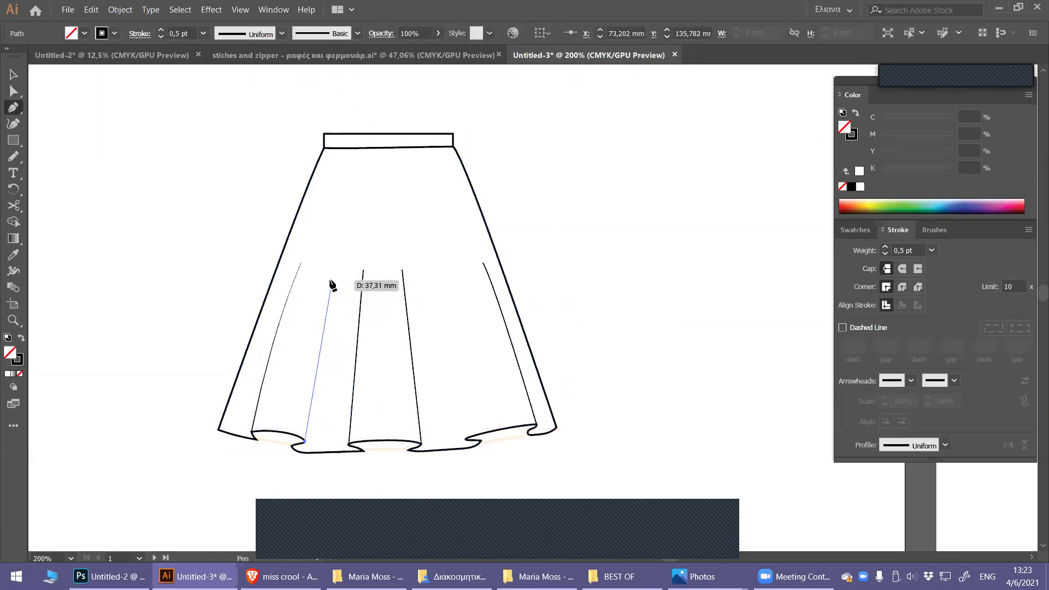
click(324, 309)
key(v)
click(432, 490)
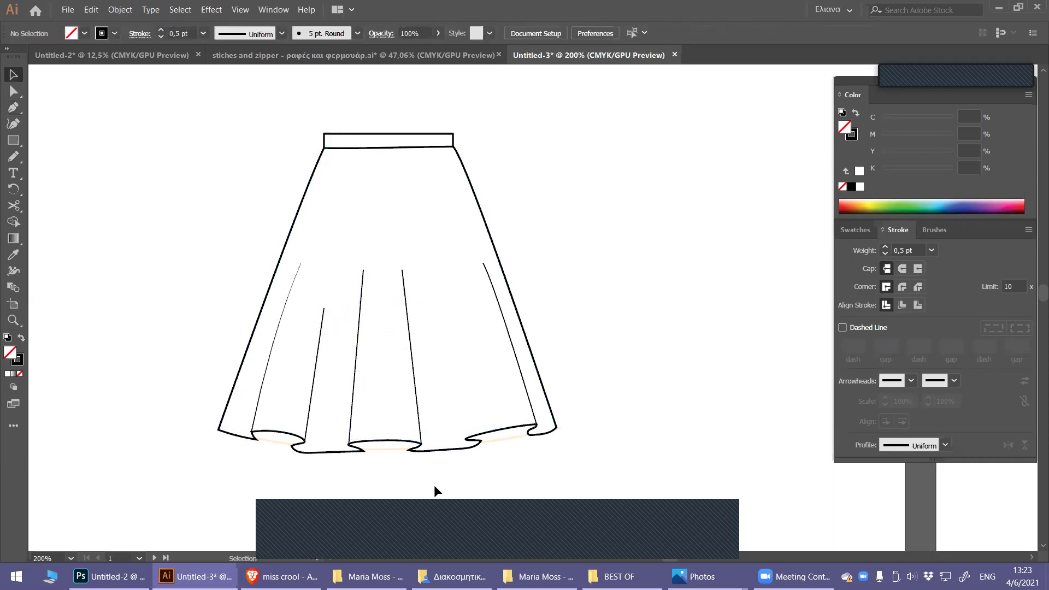
key(p)
click(465, 438)
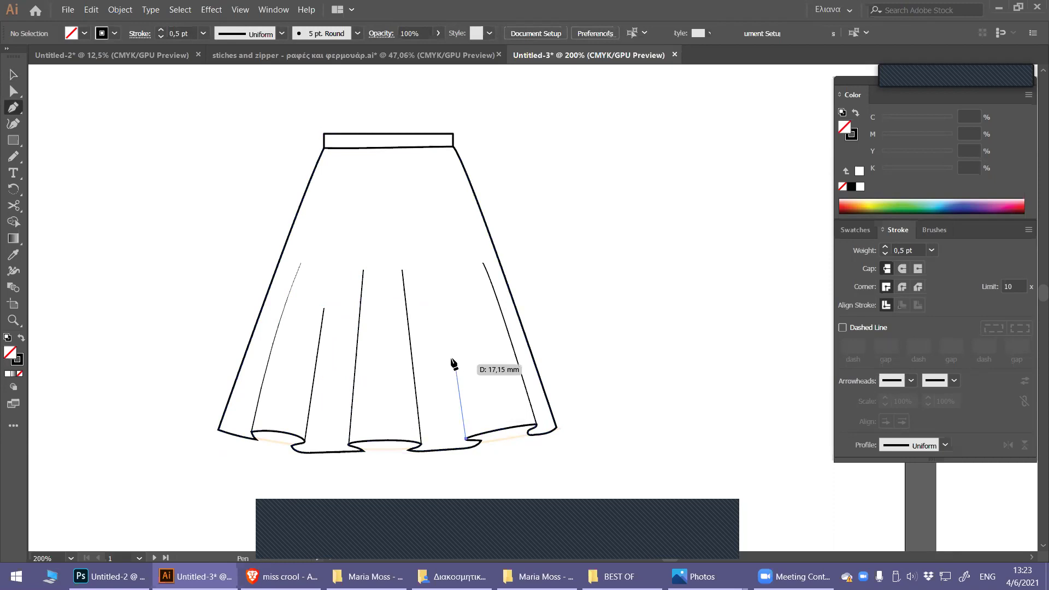
click(445, 309)
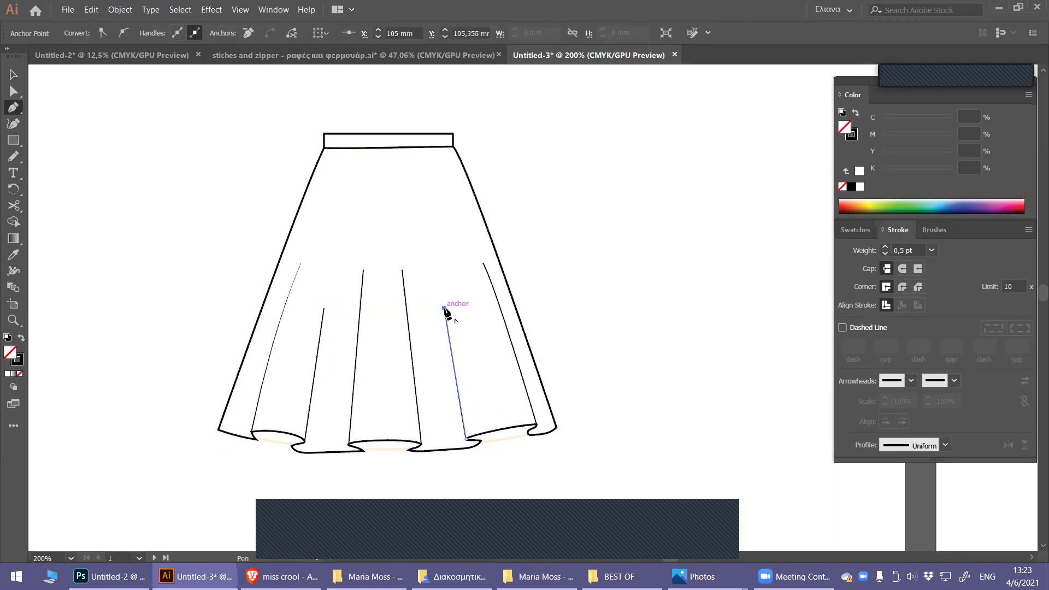
key(v)
Select the middle and right fold lines and give them the tapered triangle width profile.
shift+click(409, 340)
shift+click(353, 340)
click(631, 326)
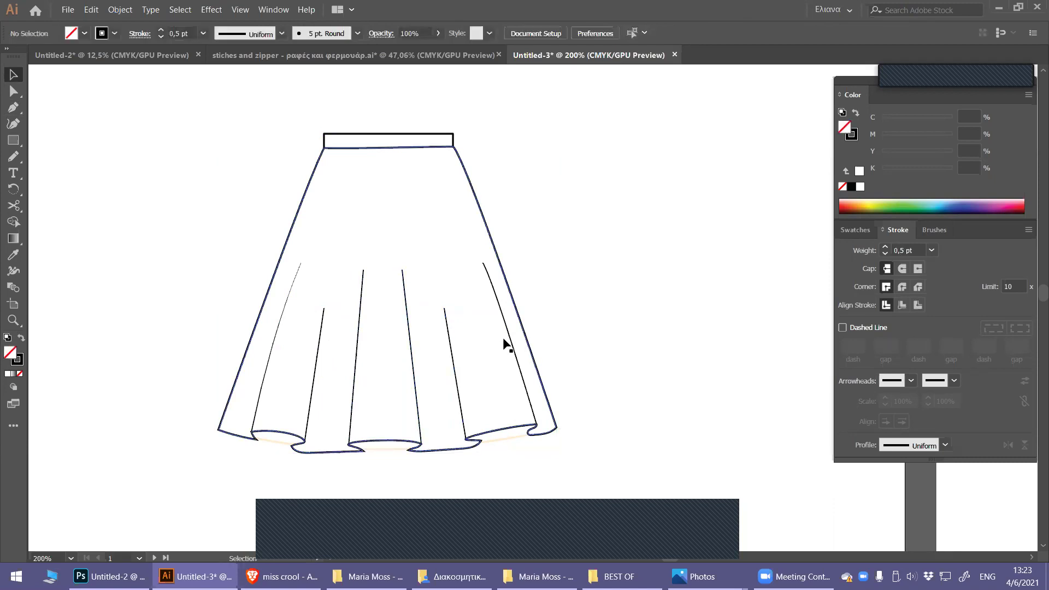
click(454, 367)
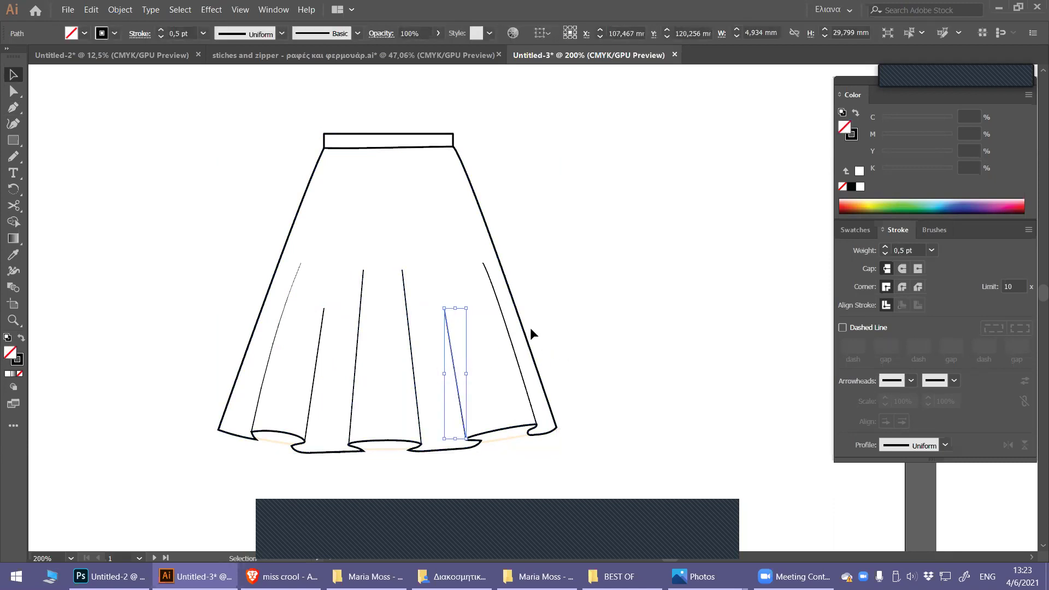
shift+click(511, 346)
shift+click(411, 346)
shift+click(358, 347)
shift+click(317, 352)
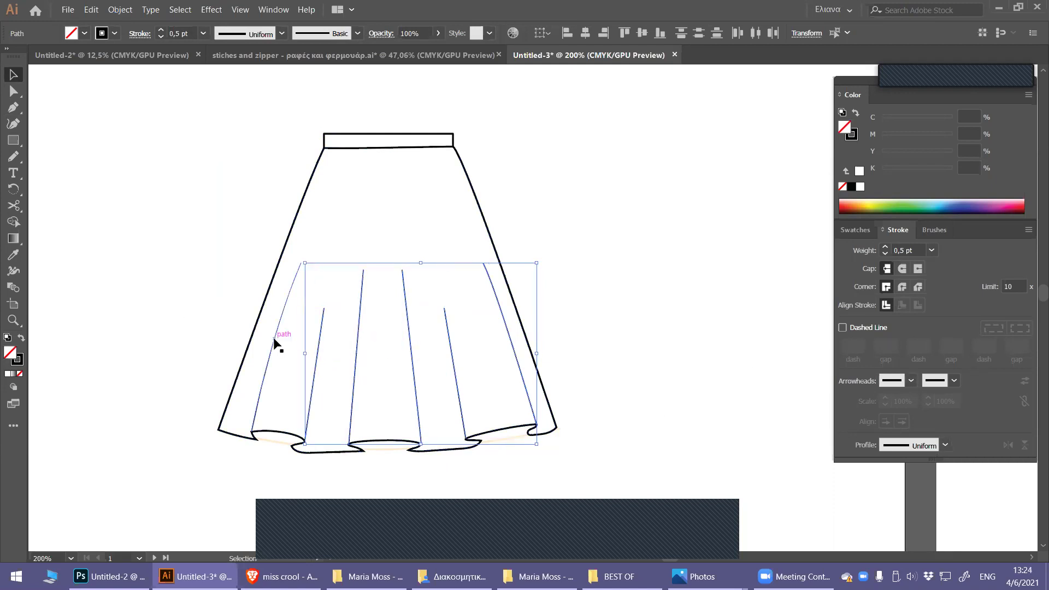
click(945, 446)
click(914, 375)
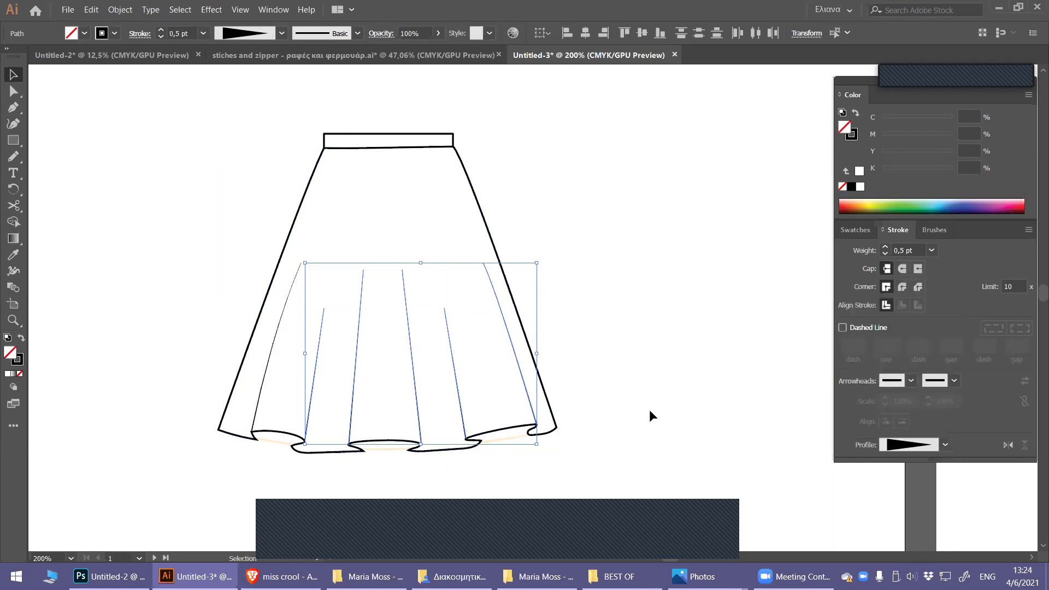
click(616, 415)
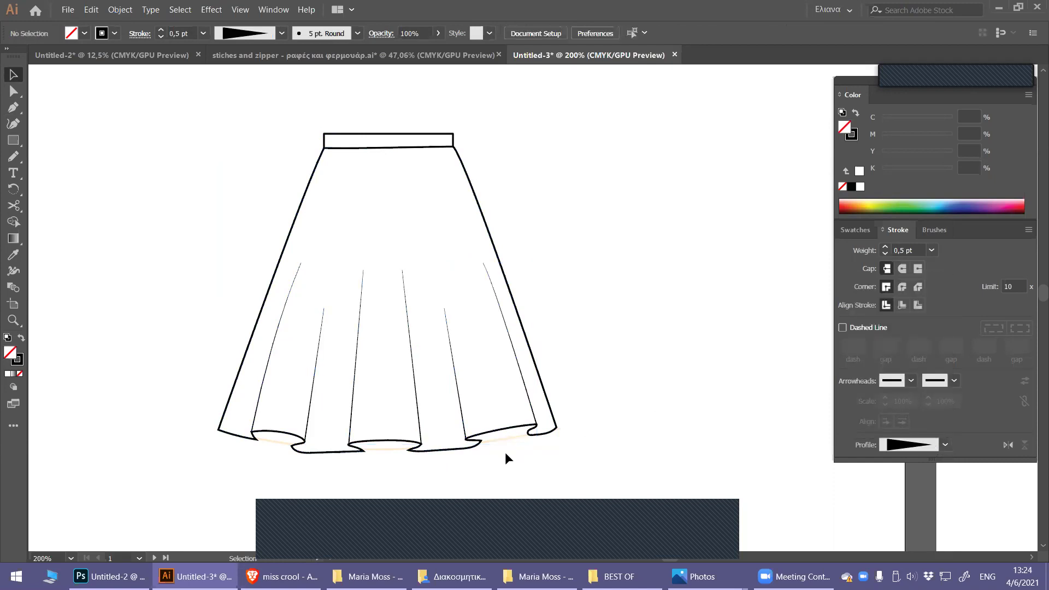
Zoom to the left hem fold and start a pen path at its corner.
scroll(335, 470, up, 1)
scroll(336, 468, up, 1)
scroll(336, 468, up, 1)
drag(469, 436, 485, 440)
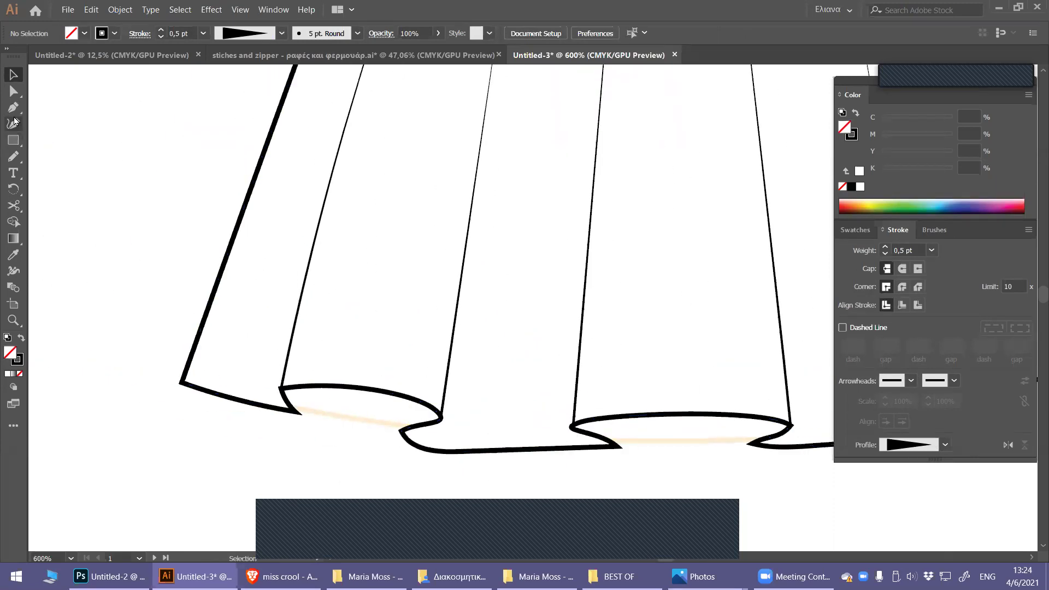
drag(241, 218, 276, 227)
click(16, 107)
click(355, 448)
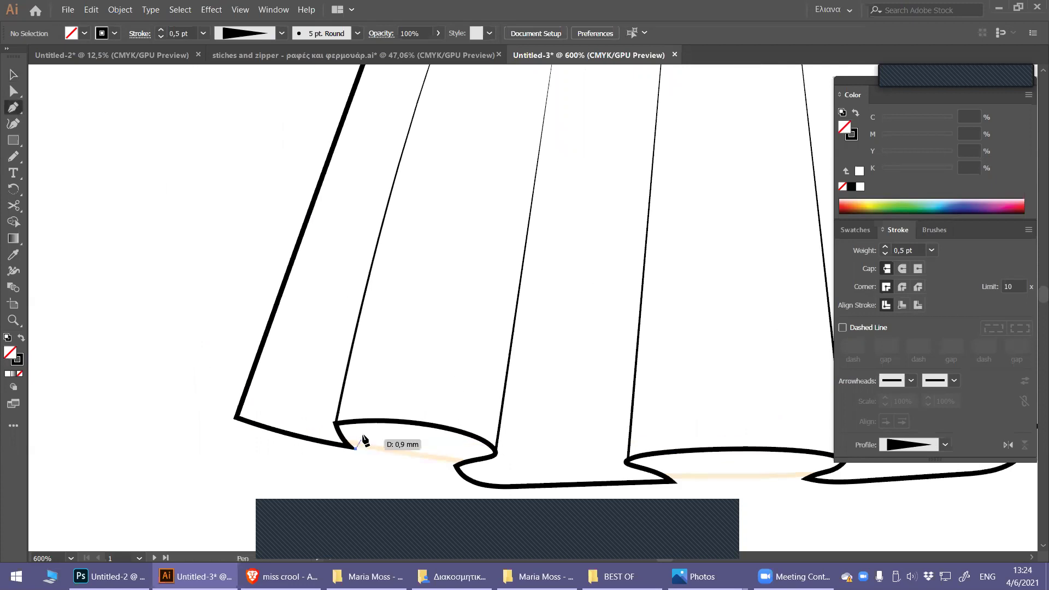
click(361, 422)
Remove the anchor's curve handle and undo the stray long segment, keeping a short stub.
scroll(363, 431, down, 2)
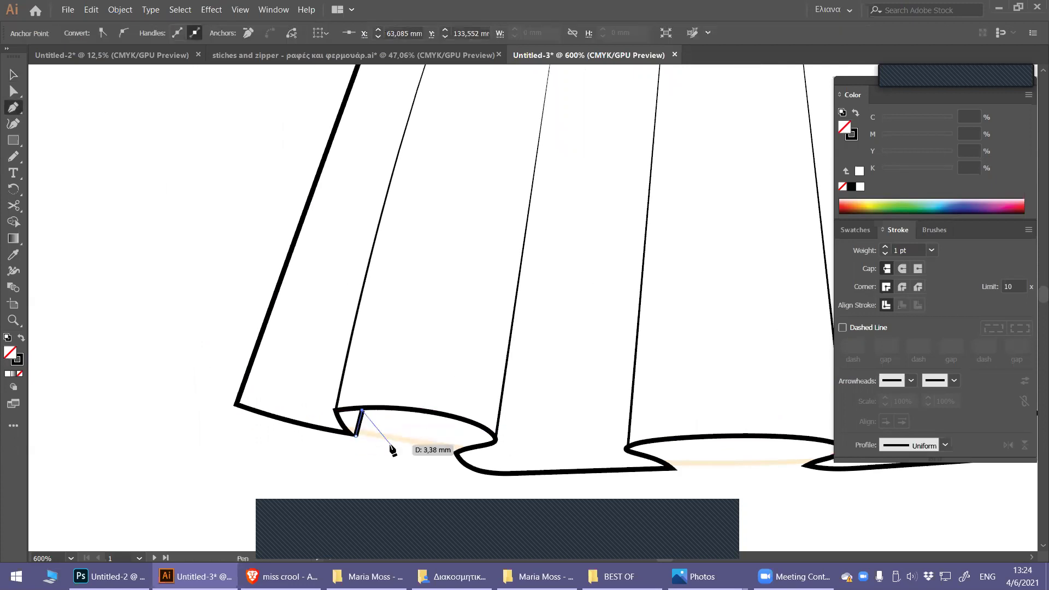
alt+click(376, 422)
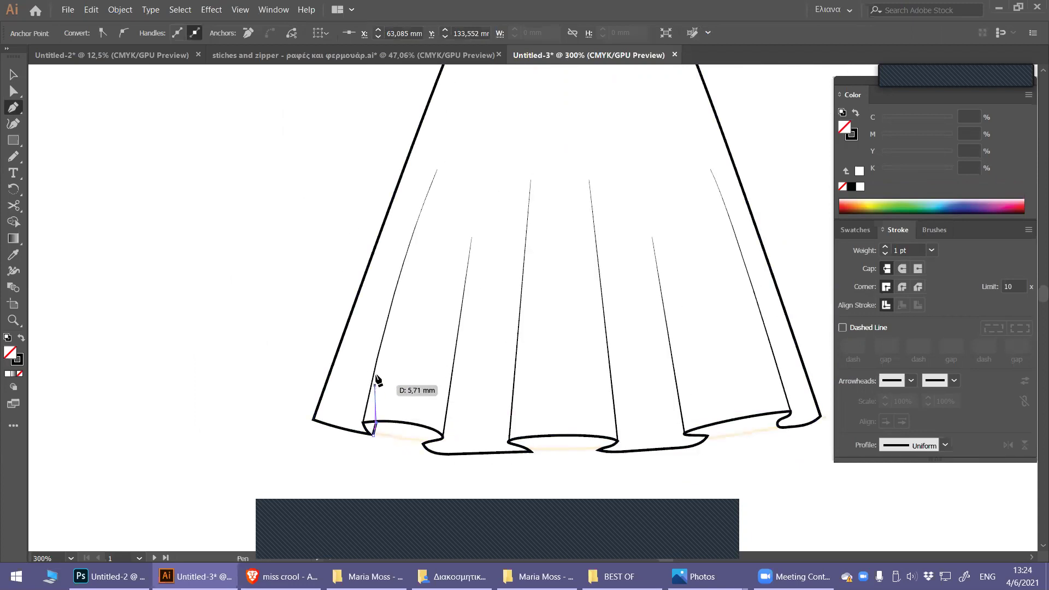
click(423, 252)
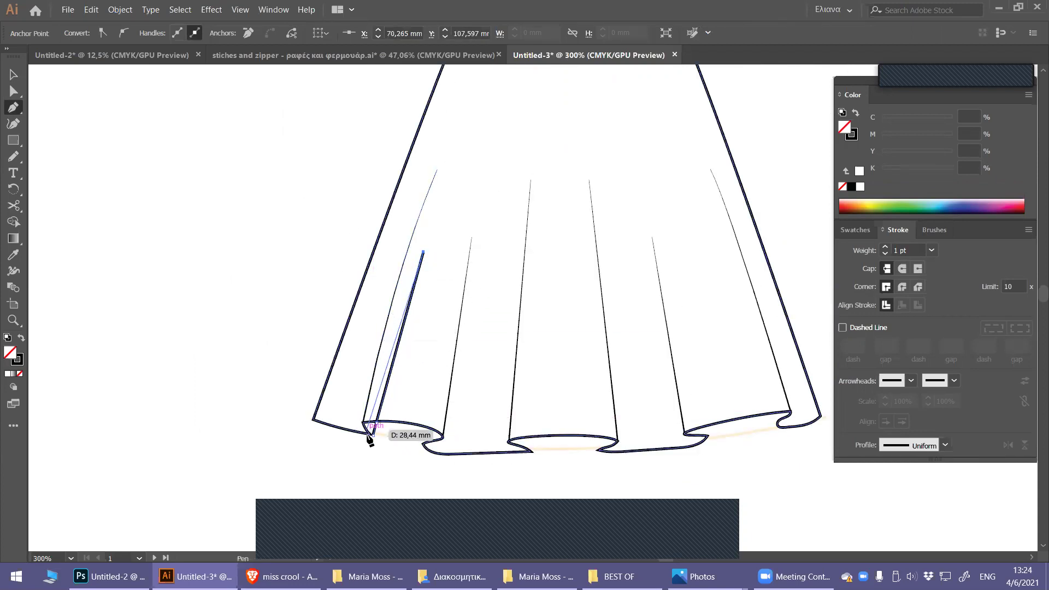
key(ctrl+z)
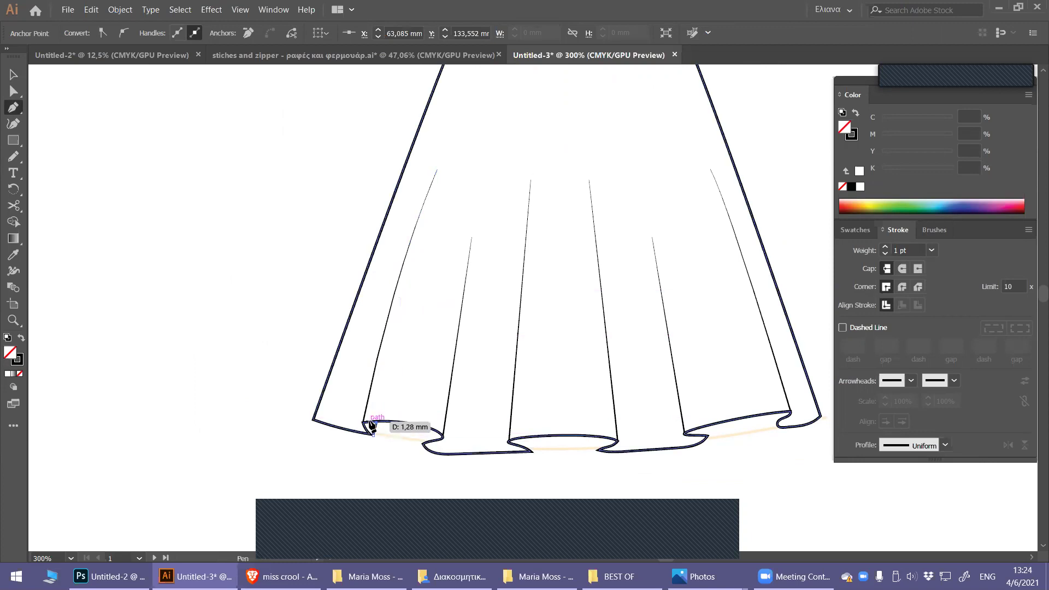
scroll(378, 439, up, 3)
scroll(379, 439, up, 2)
Complete the first inner-fold shape with a curved lower edge along the hem.
drag(378, 298, 333, 358)
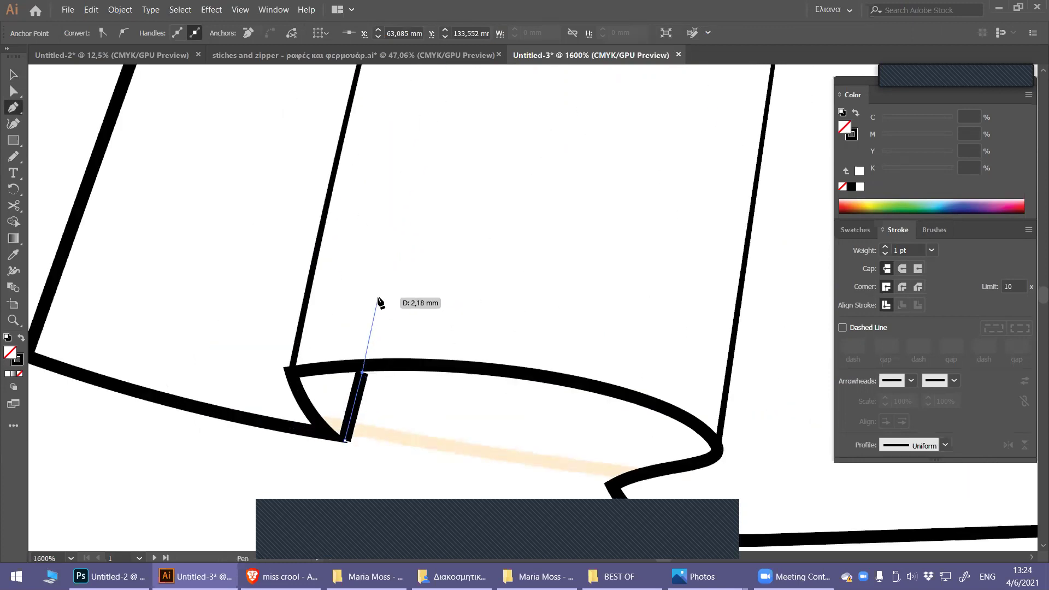
click(291, 369)
click(308, 411)
click(339, 439)
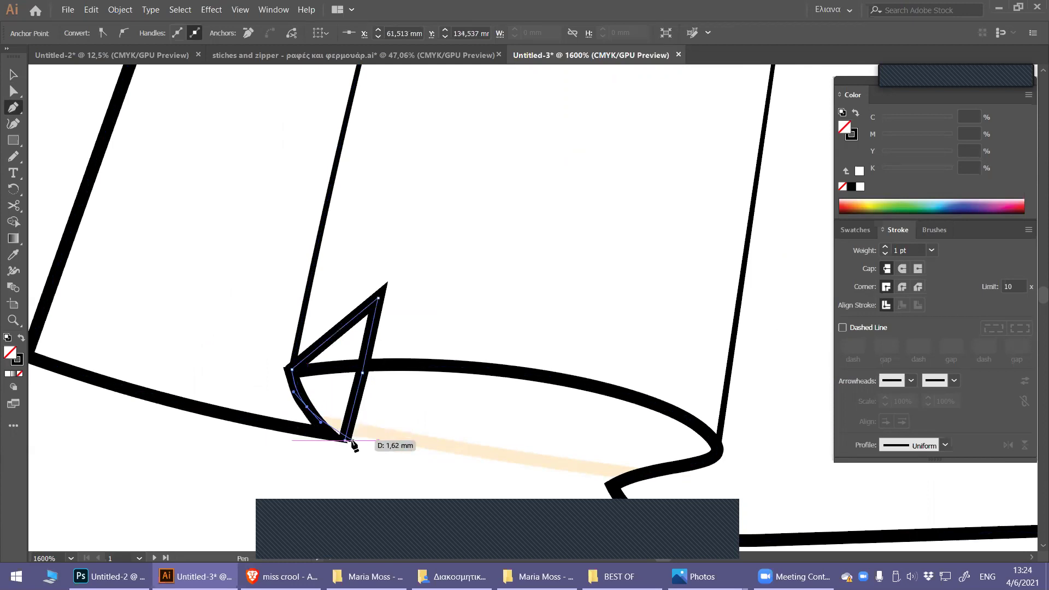
click(351, 445)
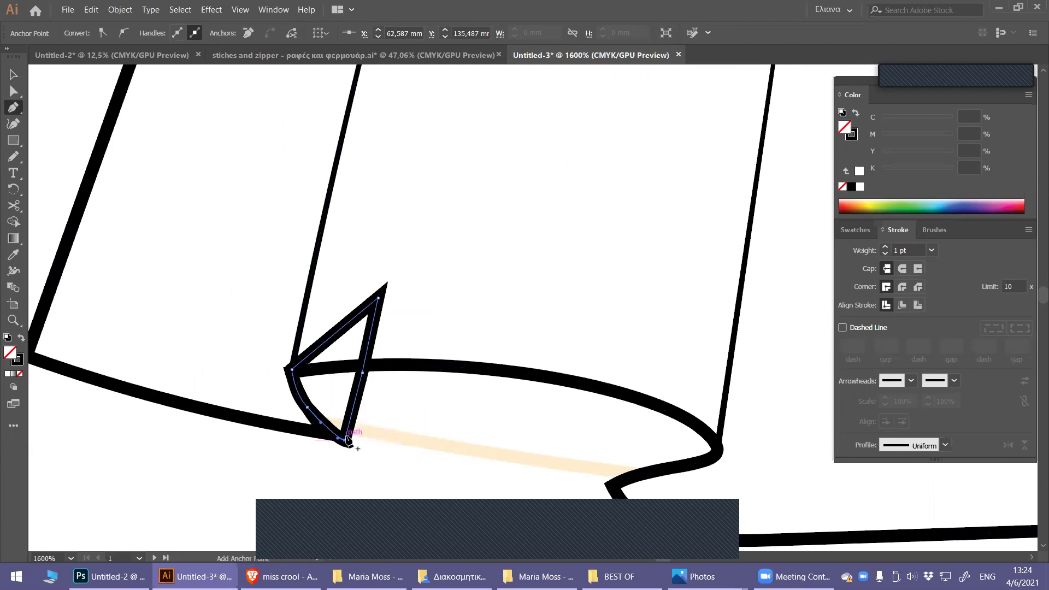
key(v)
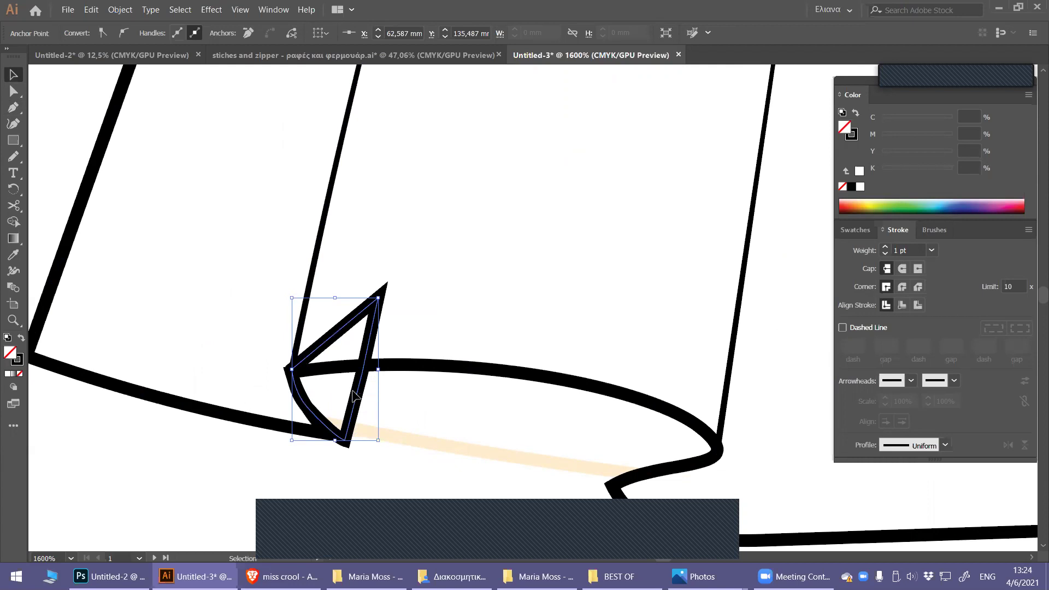
Fill the first fold shape with light grey.
key(i)
click(202, 295)
double_click(9, 354)
text(D6D0D3)
key(Return)
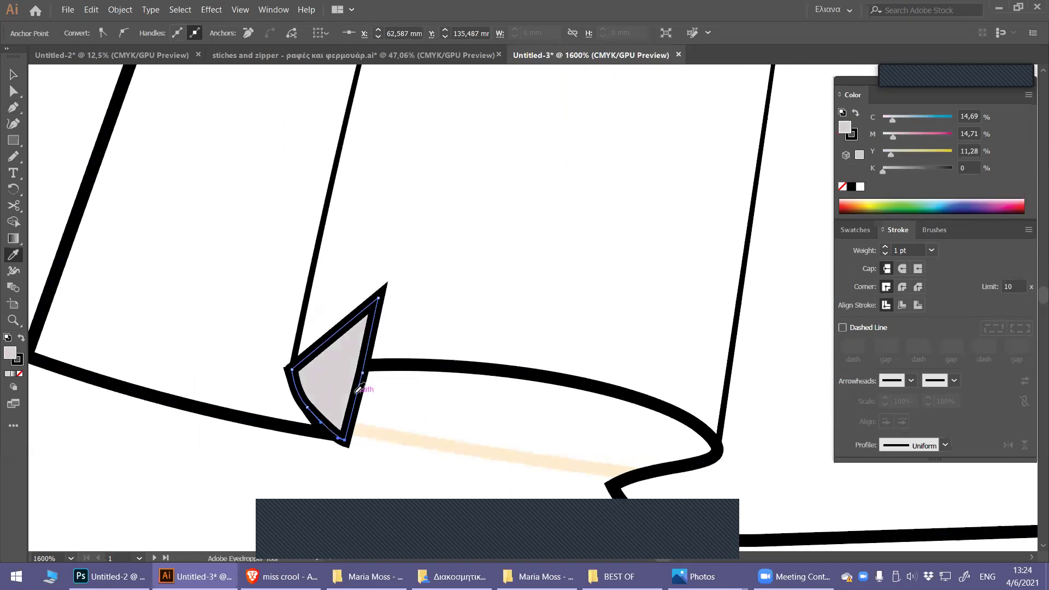
Send the grey fold shape behind the black skirt outline.
key(v)
right_click(356, 394)
mouse_move(388, 332)
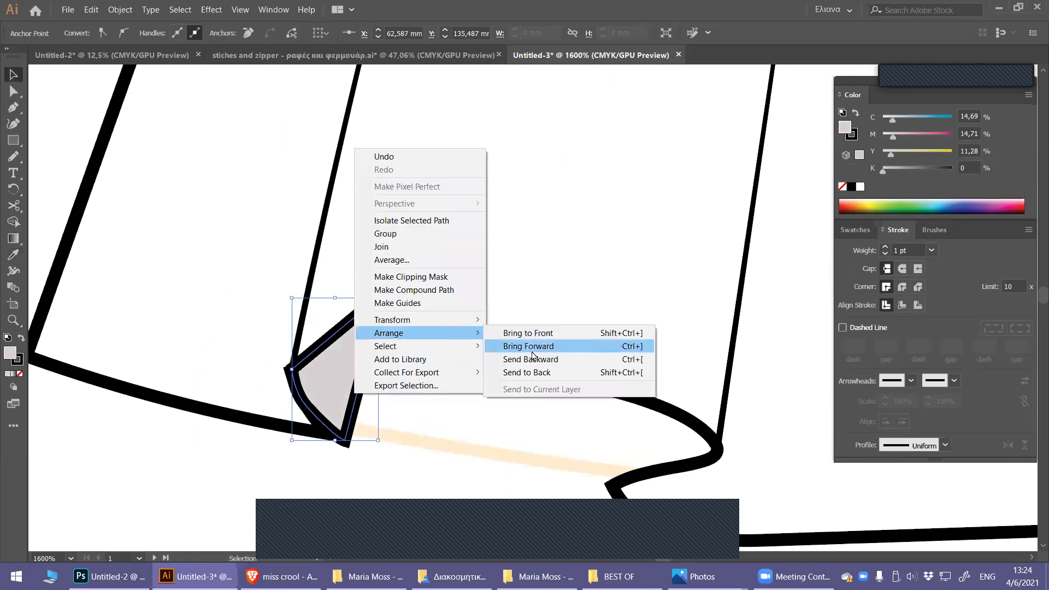
click(541, 372)
click(460, 408)
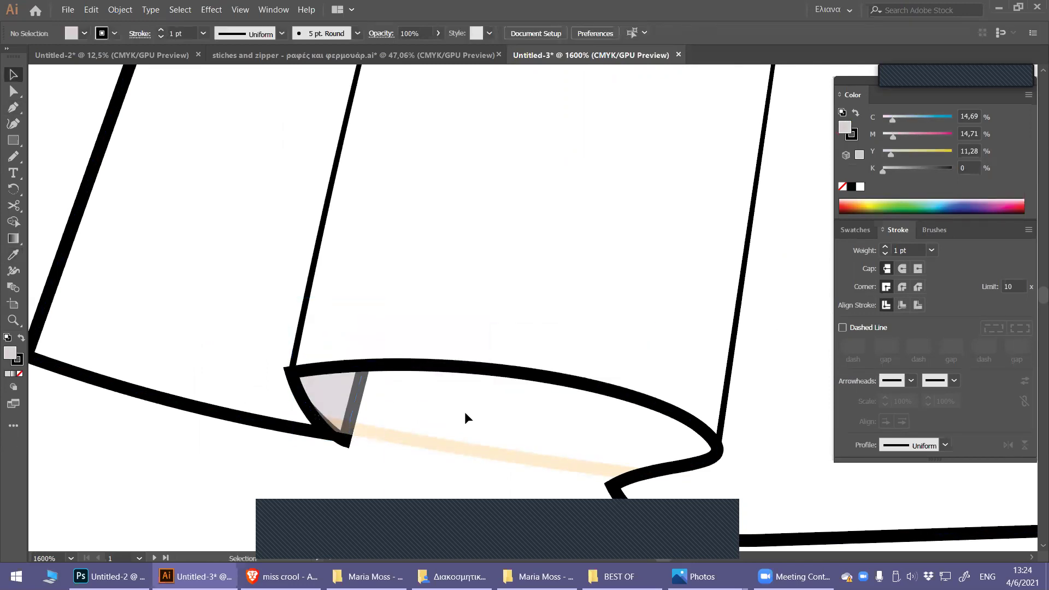
Start a second fold shape at the next hem curl with a straight inner edge.
scroll(467, 412, down, 2)
scroll(547, 361, down, 1)
scroll(434, 389, down, 1)
scroll(435, 390, down, 1)
scroll(390, 450, up, 2)
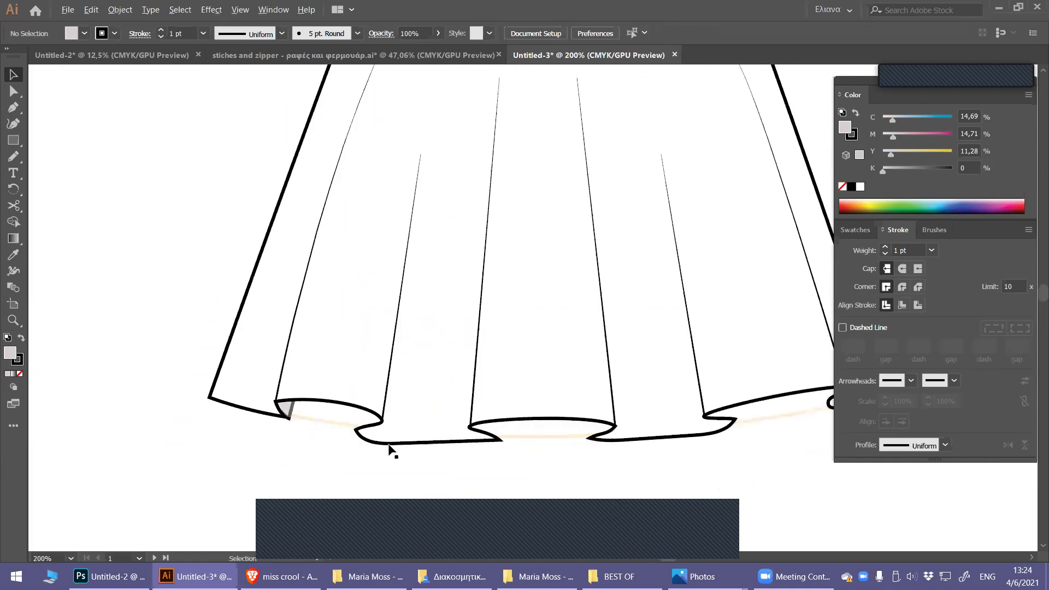
scroll(387, 443, up, 1)
key(p)
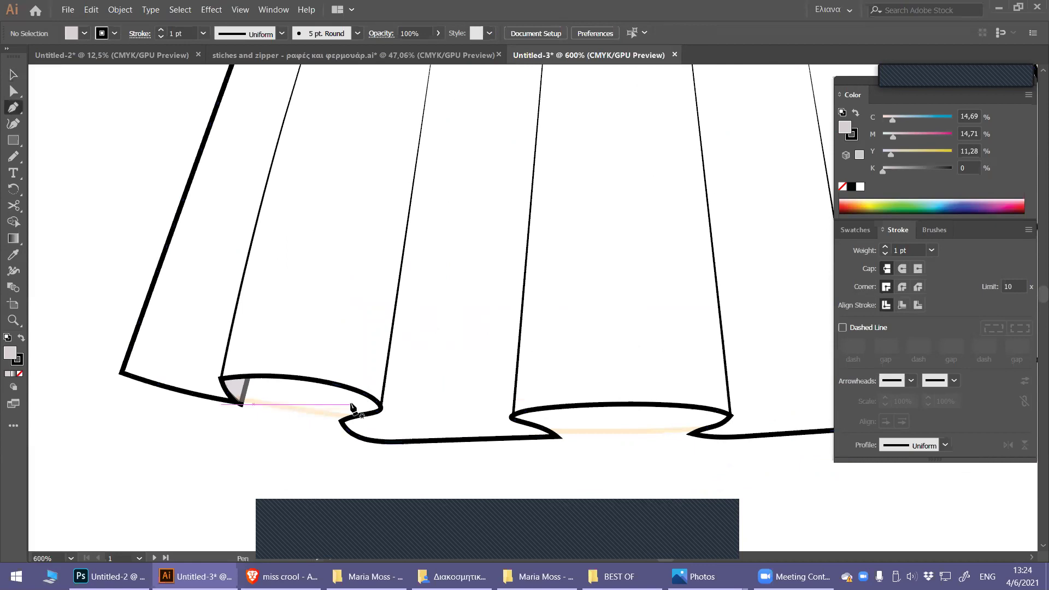
scroll(354, 406, up, 2)
scroll(356, 410, up, 1)
click(320, 459)
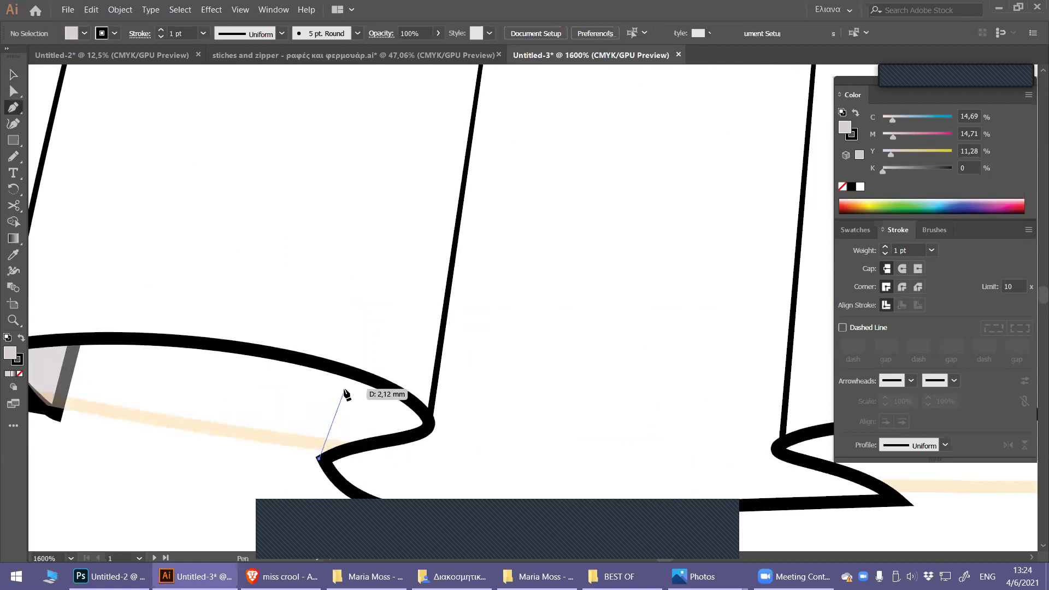
click(335, 371)
Close the second fold shape and curve it around the hem tip.
scroll(461, 470, down, 4)
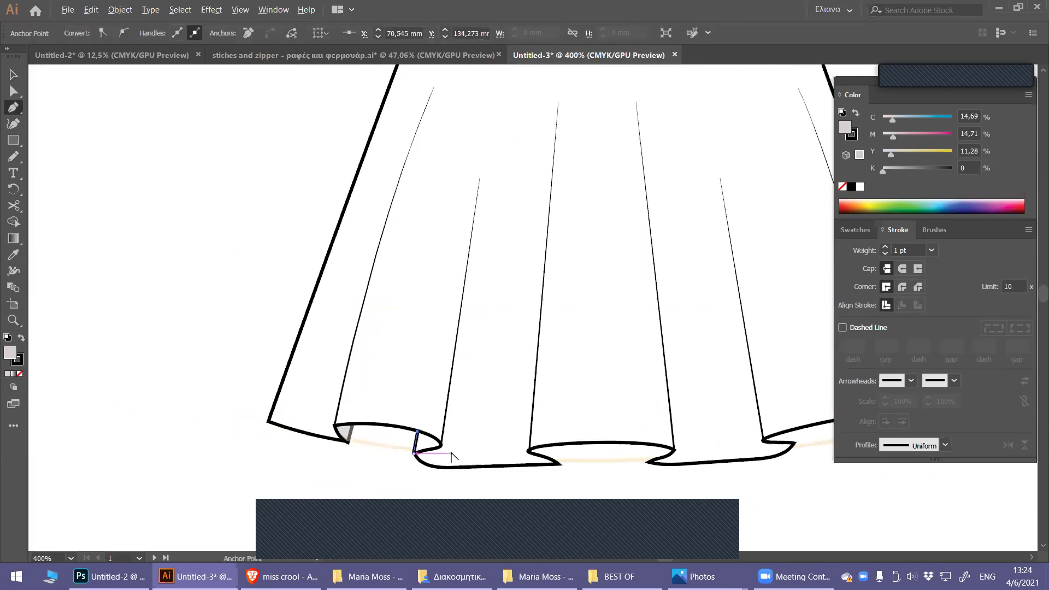
scroll(449, 457, down, 2)
scroll(470, 473, up, 1)
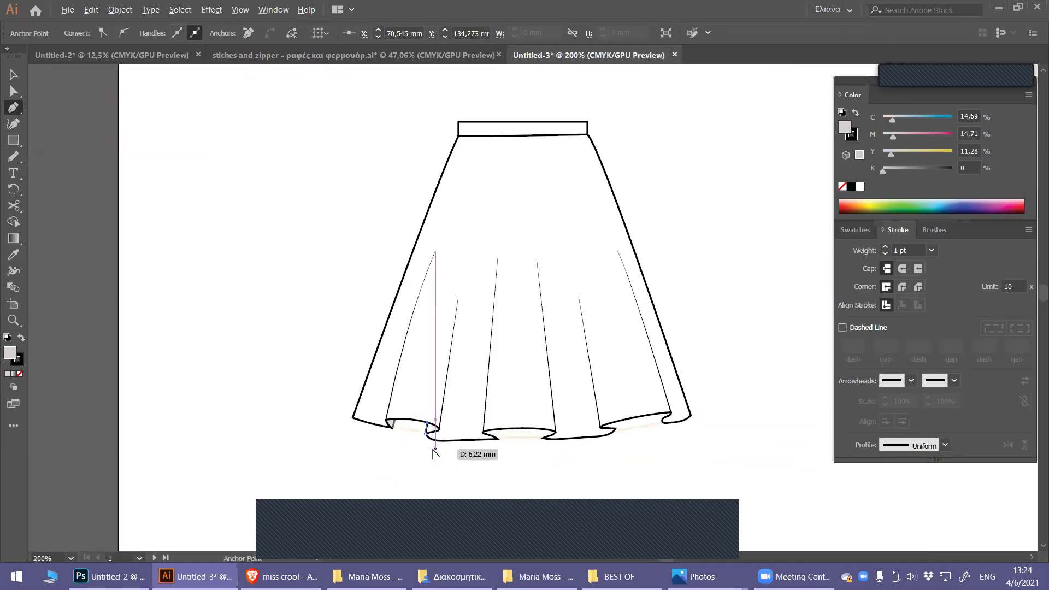
scroll(434, 453, up, 3)
scroll(429, 431, up, 2)
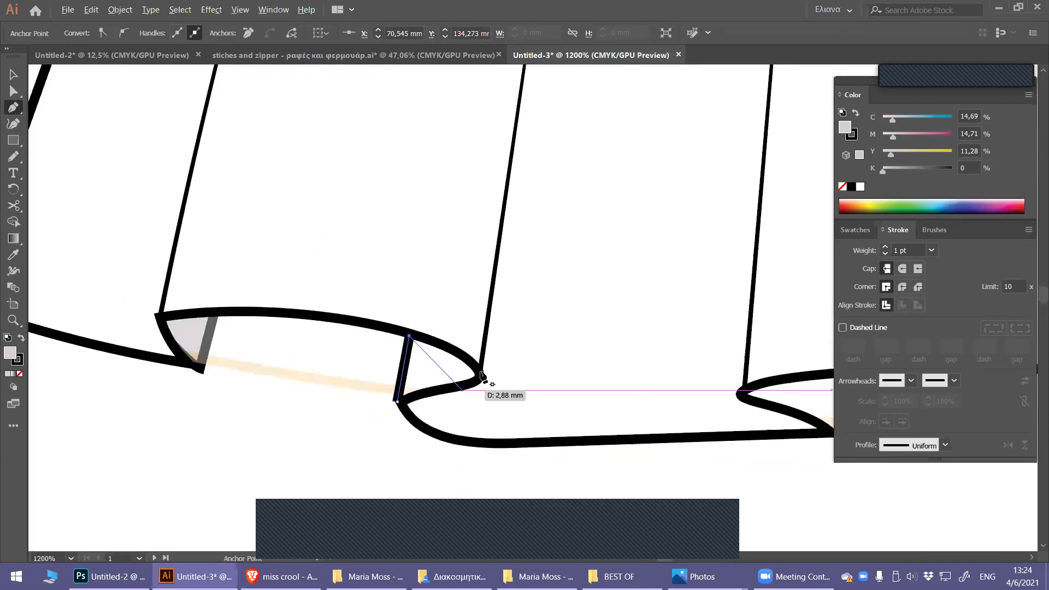
click(479, 375)
mouse_move(478, 387)
mouse_down()
mouse_move(381, 410)
mouse_move(398, 427)
mouse_up()
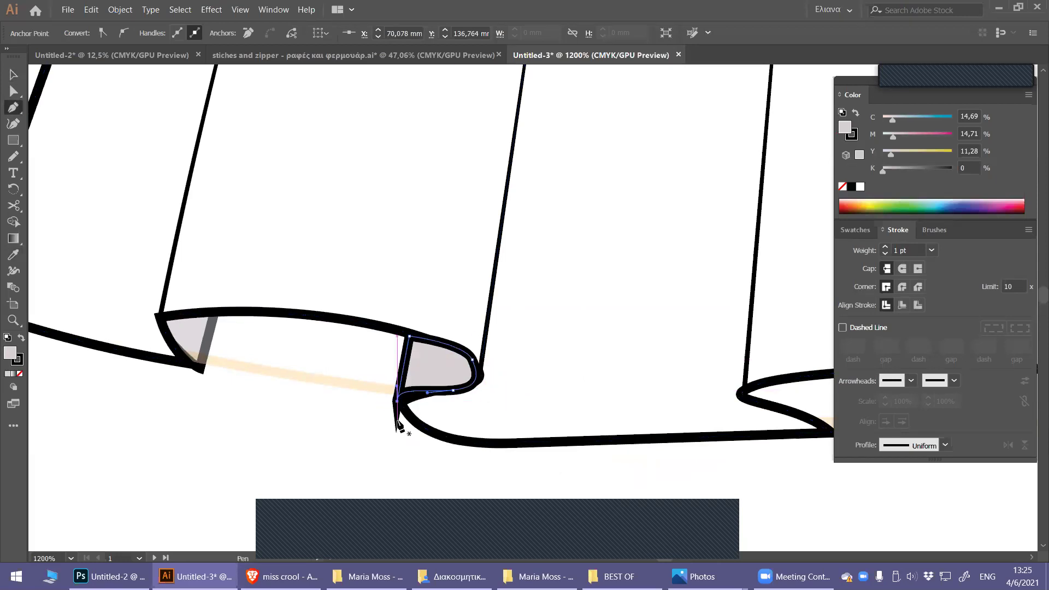
drag(397, 401, 402, 409)
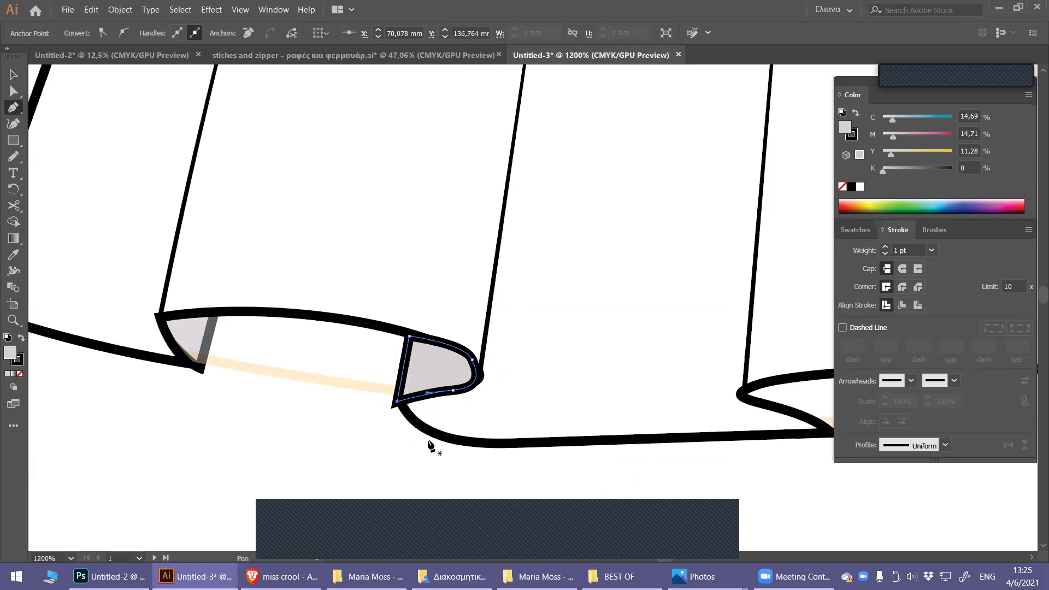
ctrl+click(429, 445)
Nudge the second fold's bottom corner point onto the skirt outline.
scroll(399, 418, up, 3)
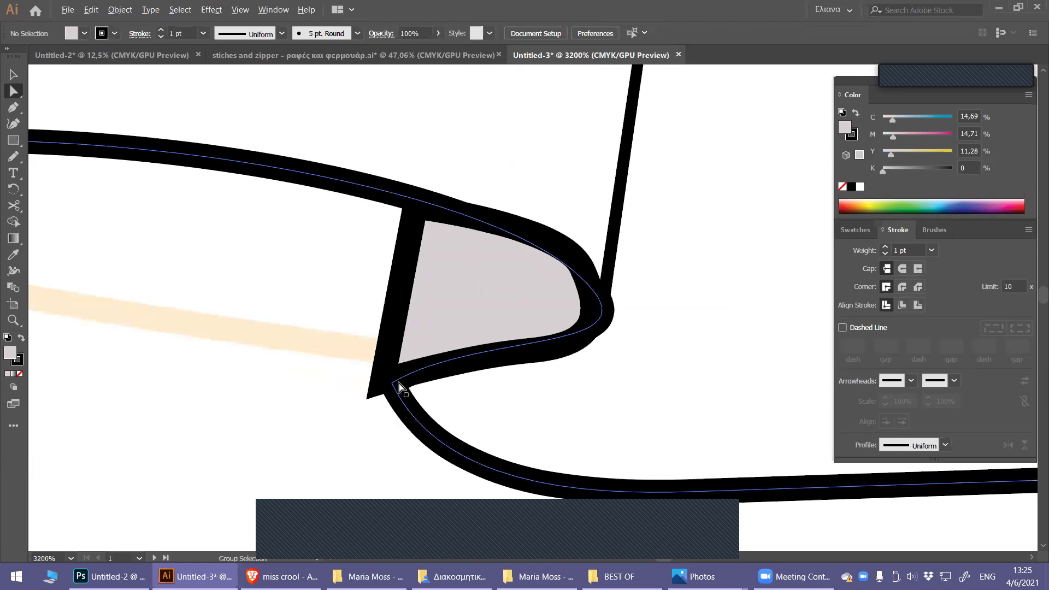
click(383, 386)
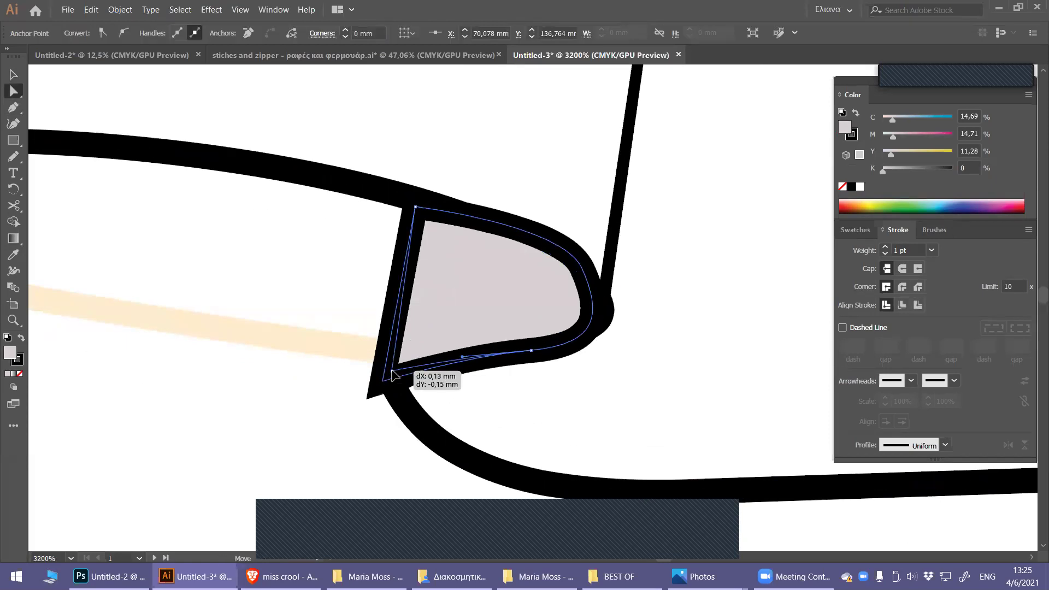
drag(383, 386, 393, 371)
click(358, 459)
scroll(415, 449, down, 5)
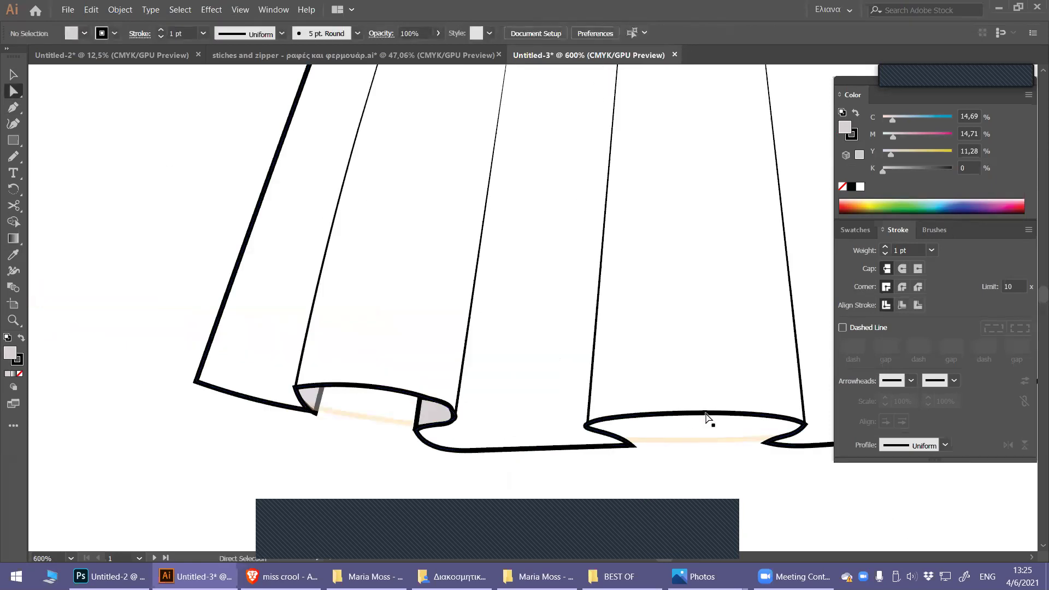
Draw short fold strokes on both sides of the centre hem curl.
scroll(551, 429, right, 3)
scroll(551, 433, right, 2)
key(p)
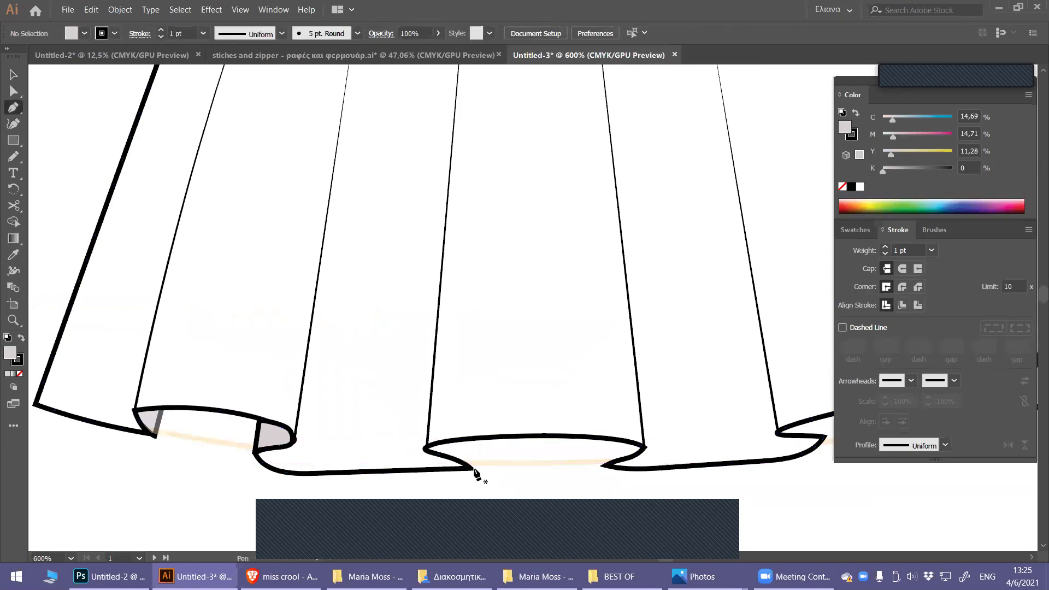
mouse_move(474, 468)
mouse_down()
mouse_move(476, 359)
mouse_move(477, 441)
mouse_up()
key(v)
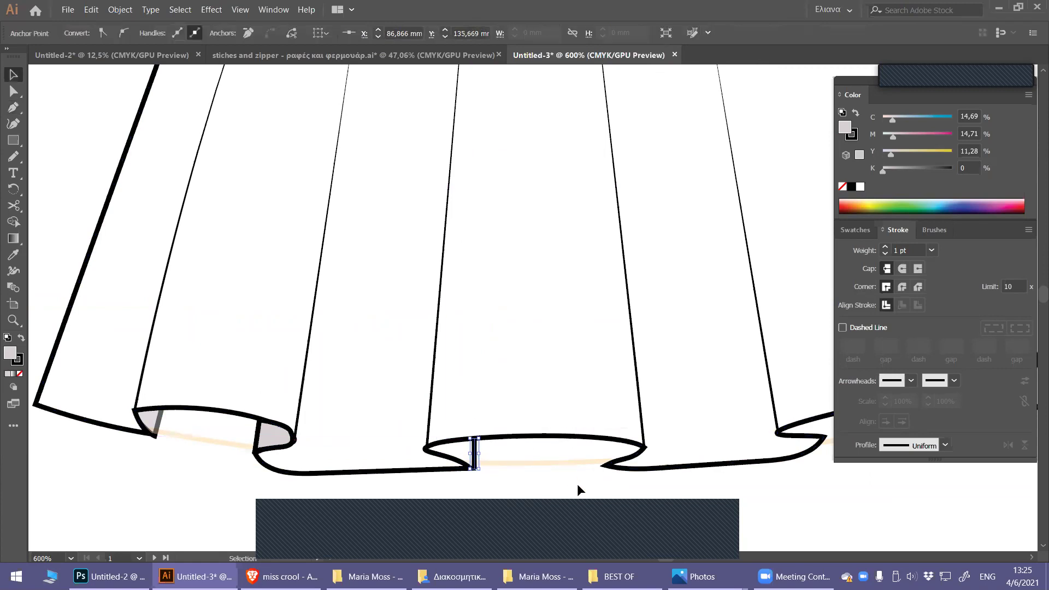
click(585, 493)
key(p)
drag(599, 465, 596, 437)
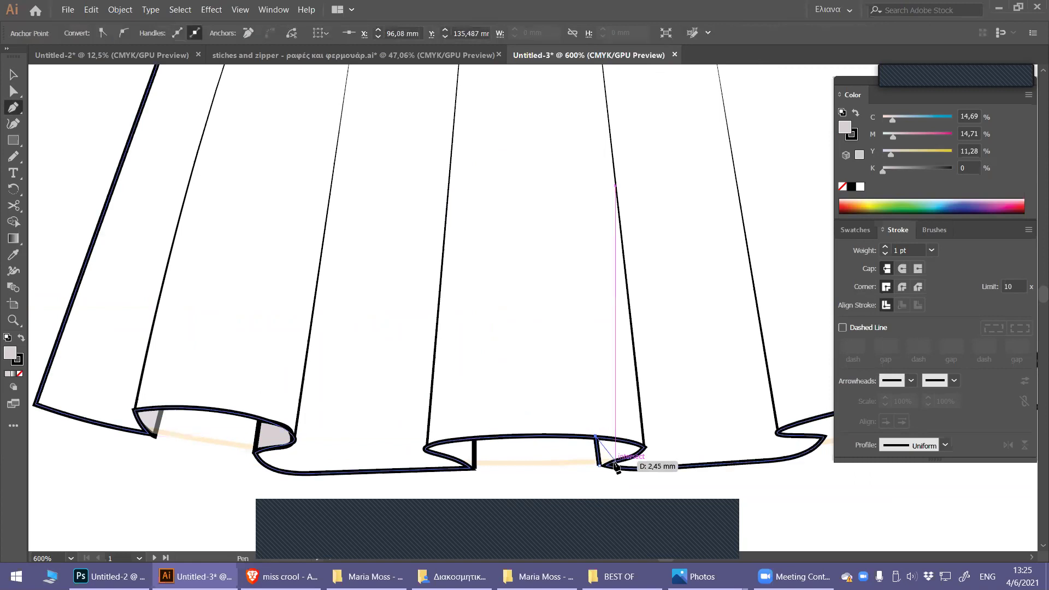
key(v)
click(670, 481)
Draw two more short fold strokes inside the right hem curls.
drag(757, 445, 402, 456)
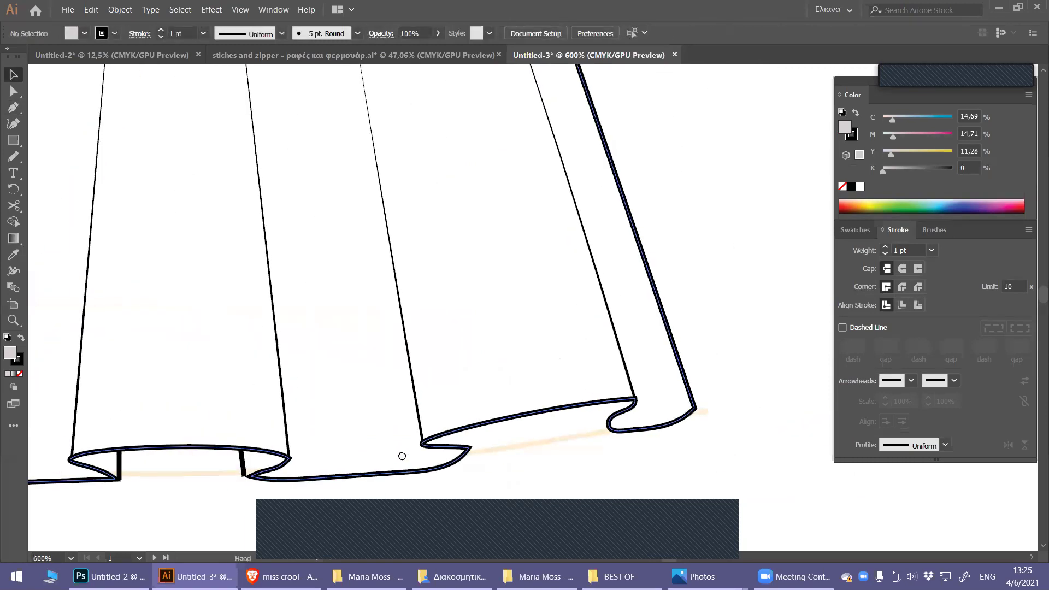
key(p)
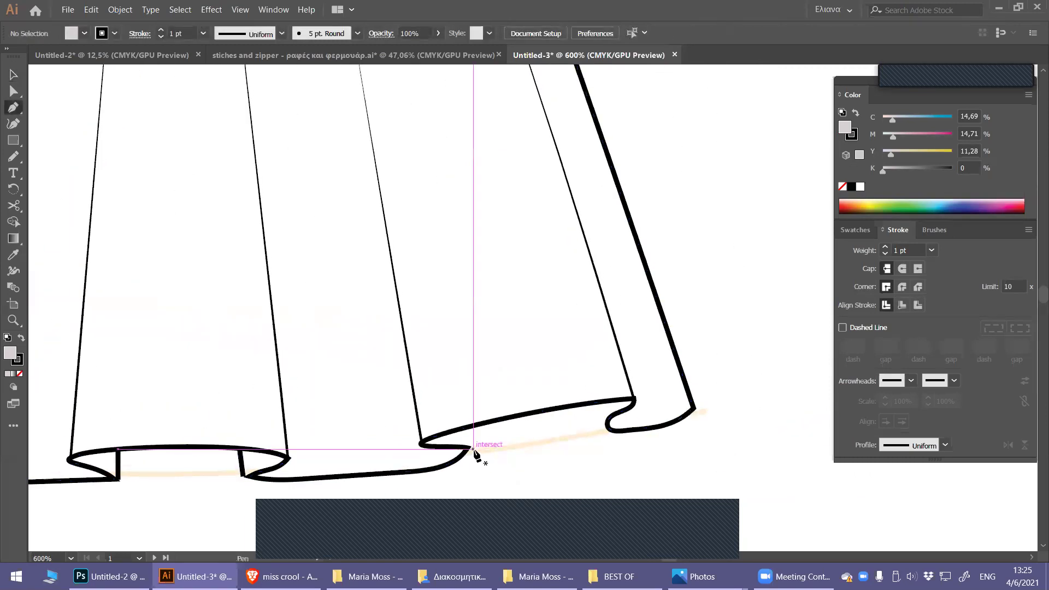
click(468, 448)
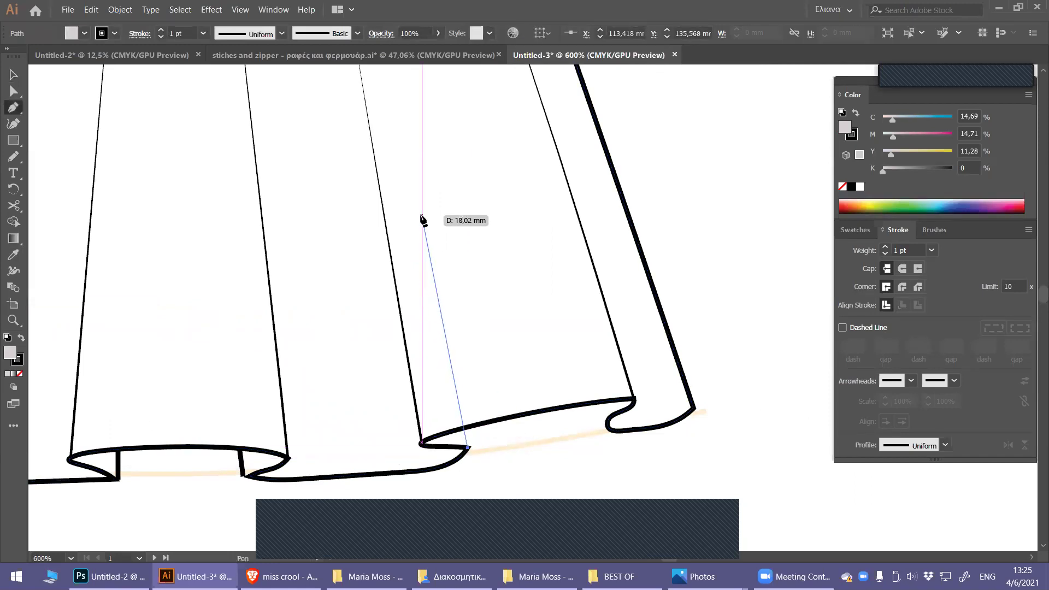
click(465, 428)
key(v)
click(510, 448)
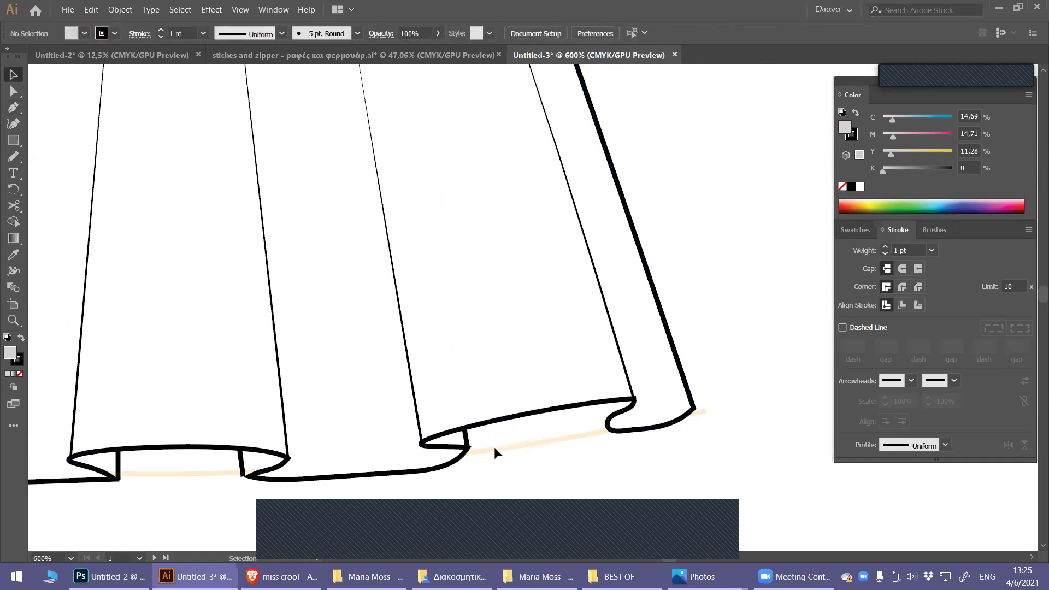
scroll(494, 447, down, 3)
scroll(495, 450, up, 1)
scroll(553, 465, up, 1)
scroll(563, 464, up, 1)
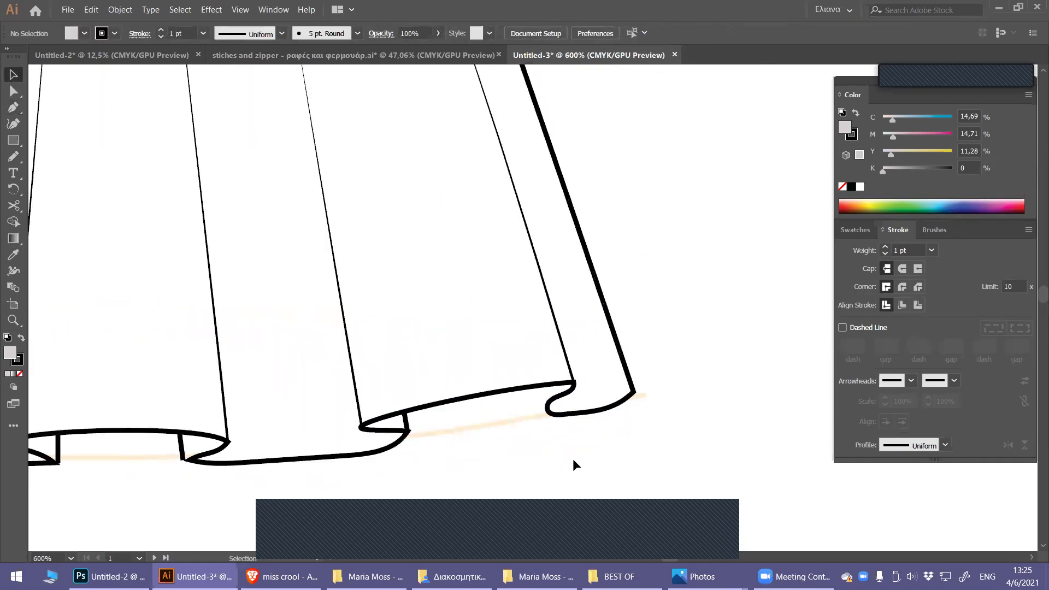
key(p)
click(544, 411)
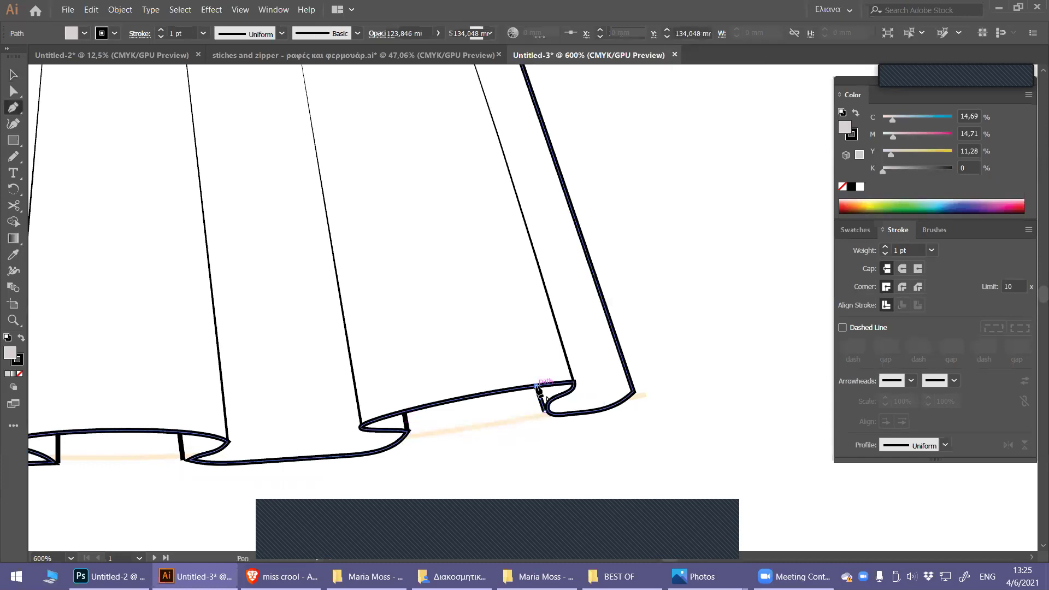
click(536, 386)
key(v)
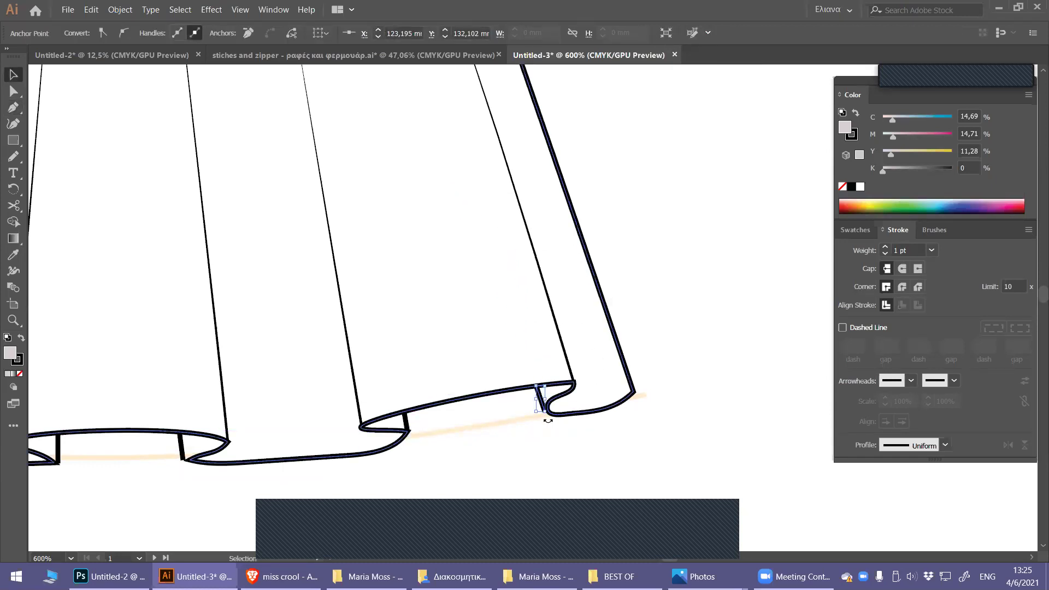
Move the second skirt outline up above the first skirt.
scroll(588, 483, up, 1)
scroll(594, 490, down, 4)
drag(510, 483, 467, 178)
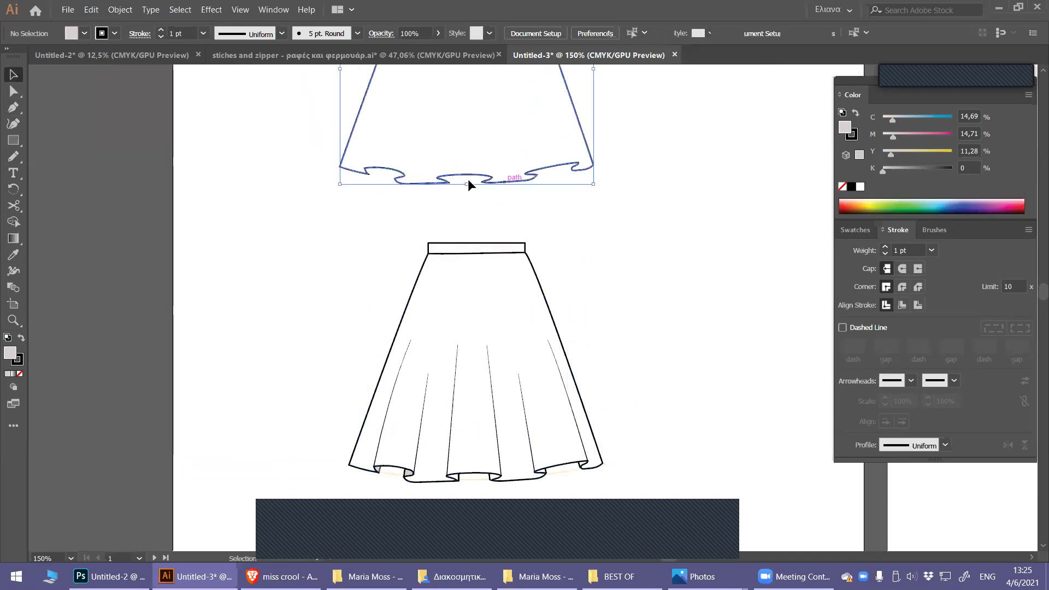
Draw a thin closed fold shape in the second skirt's left hem curl.
scroll(412, 155, up, 1)
scroll(356, 349, up, 1)
scroll(318, 276, up, 1)
scroll(363, 331, up, 1)
click(380, 376)
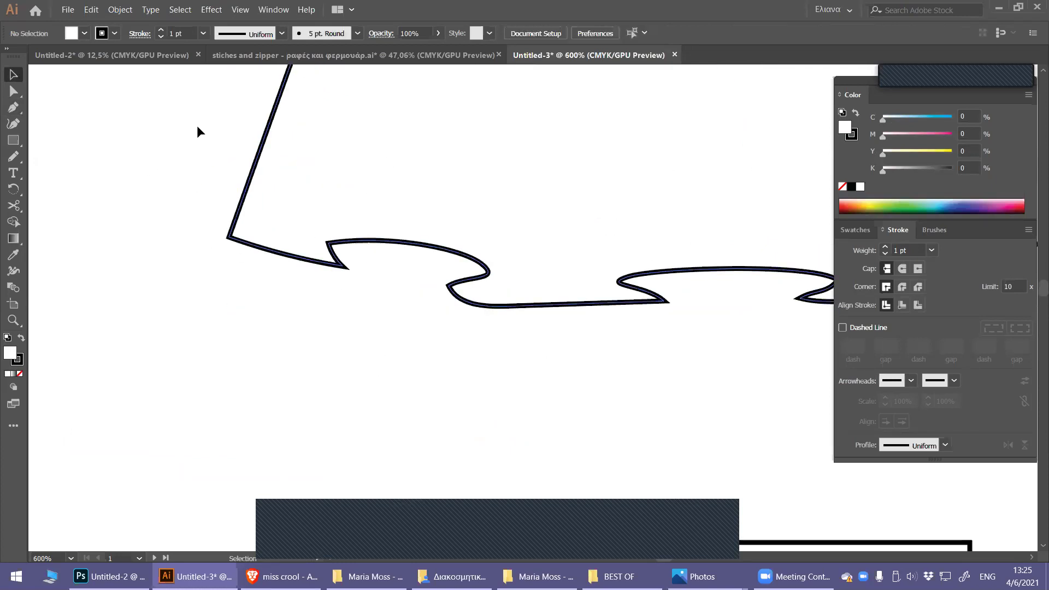
click(13, 108)
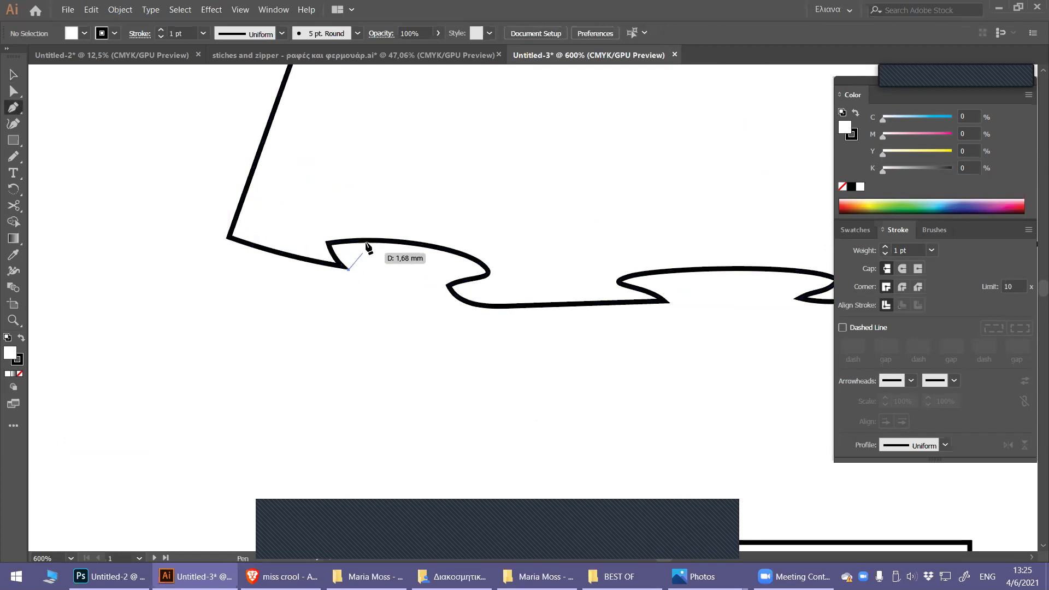
click(348, 268)
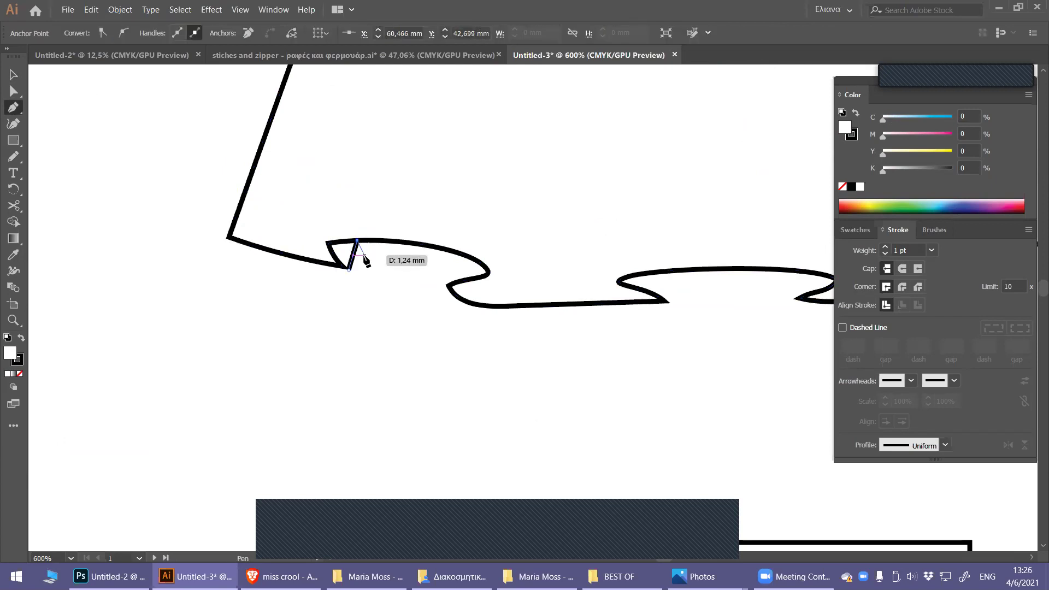
click(348, 268)
key(v)
Give the fold shape an orange stroke and no fill.
click(21, 362)
click(850, 208)
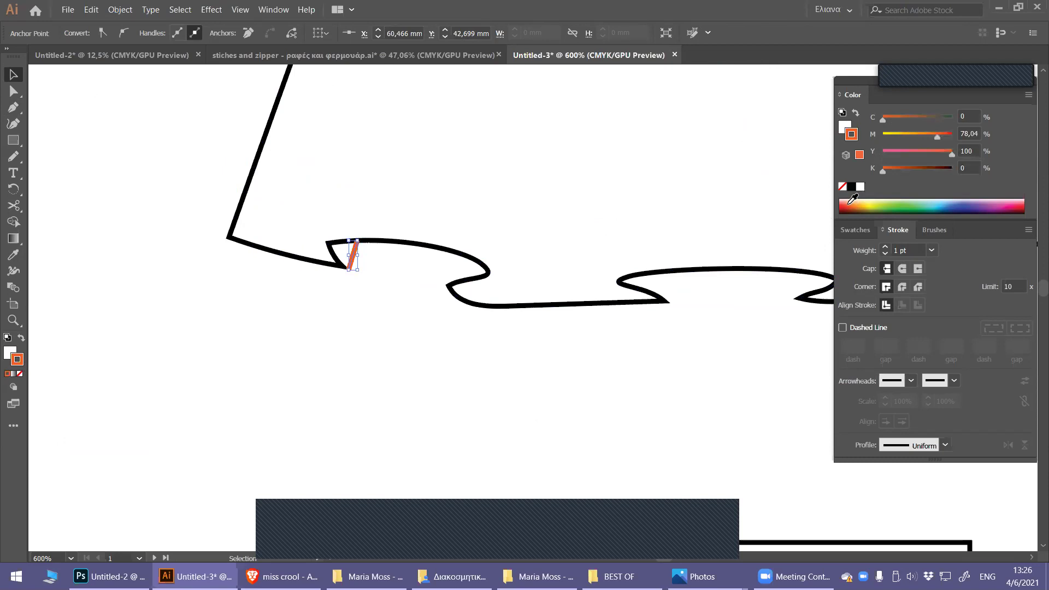
click(6, 354)
click(21, 374)
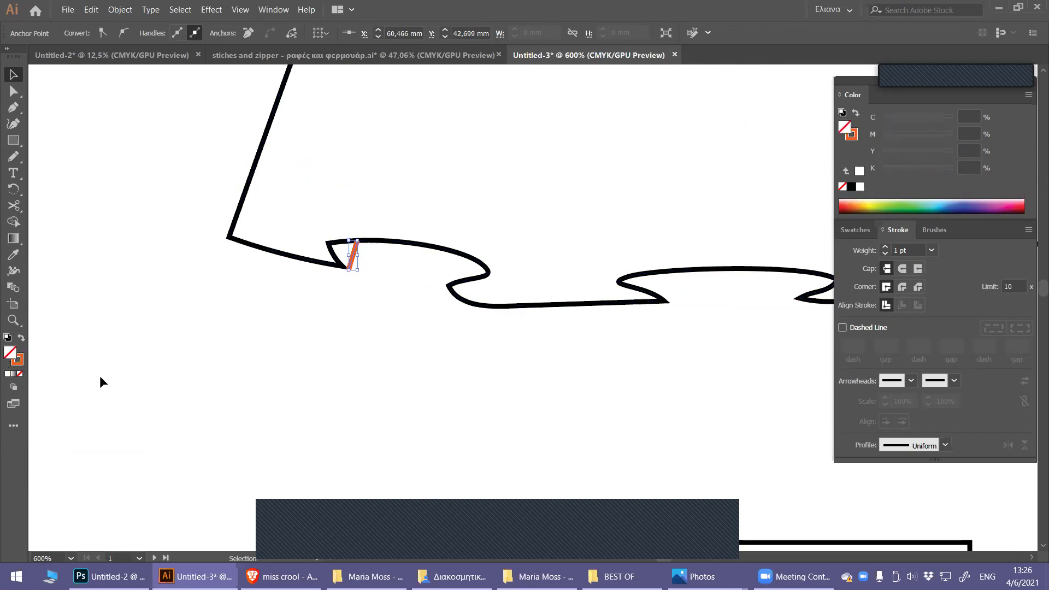
key(p)
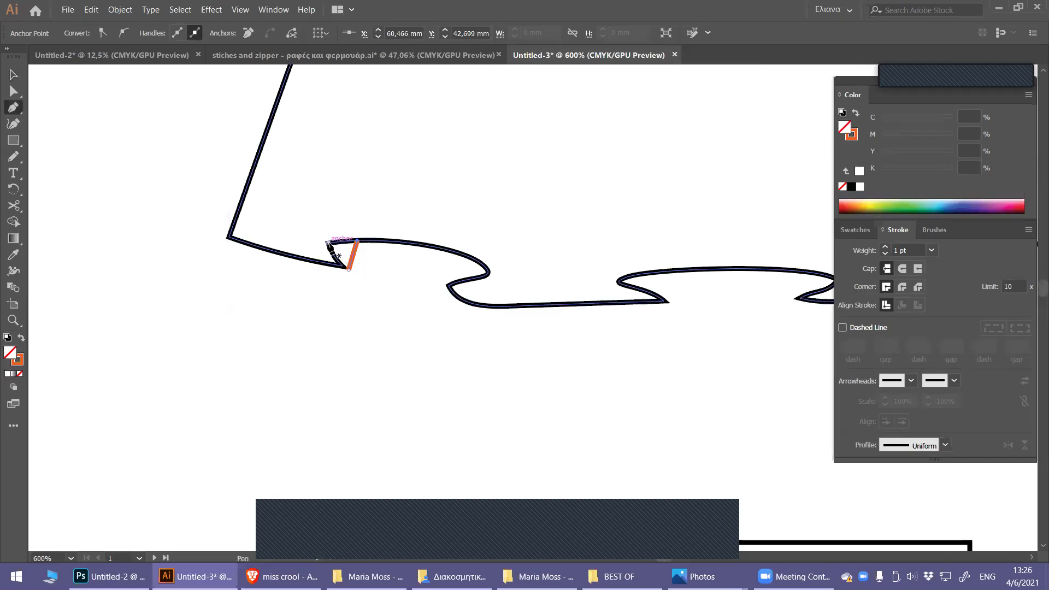
Draw the first long orange fold line rising from a hem curl into the skirt.
click(328, 243)
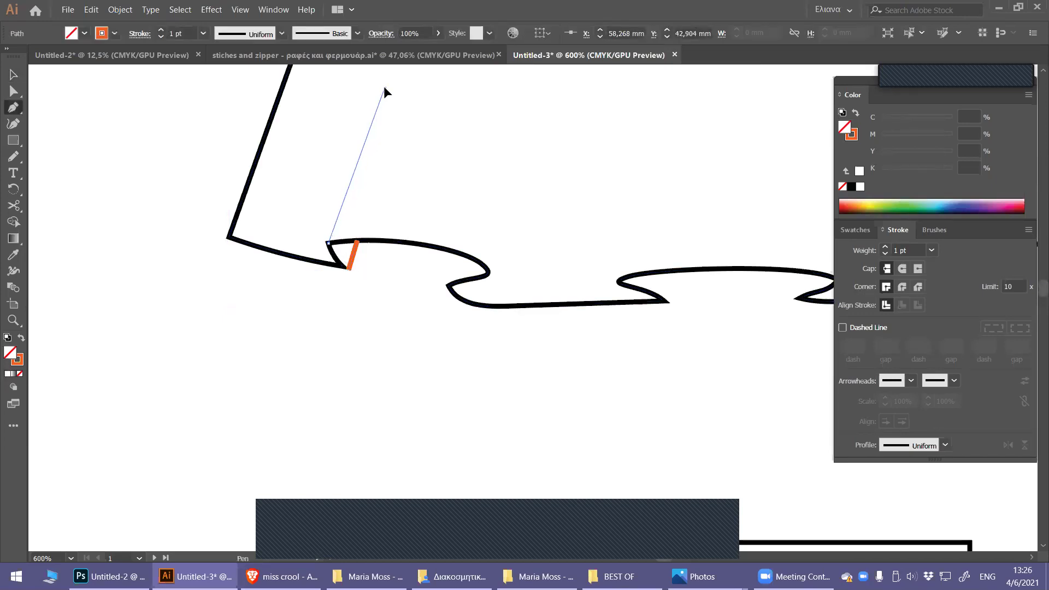
click(384, 88)
key(v)
click(409, 121)
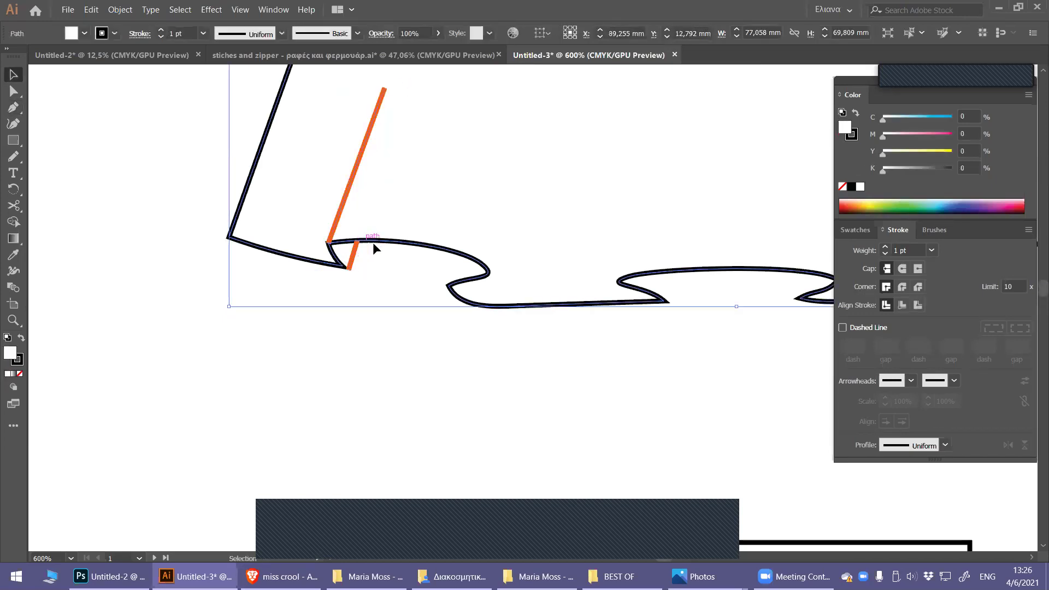
Draw a second long fold line from the next hem curl and give it the orange stroke via Eyedropper.
key(p)
click(491, 271)
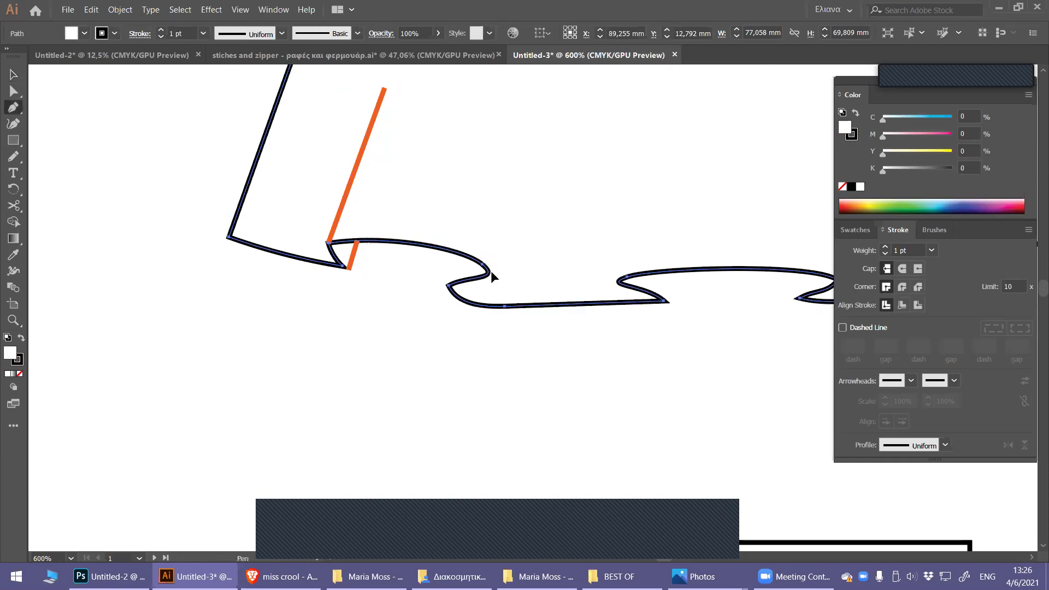
click(513, 102)
key(i)
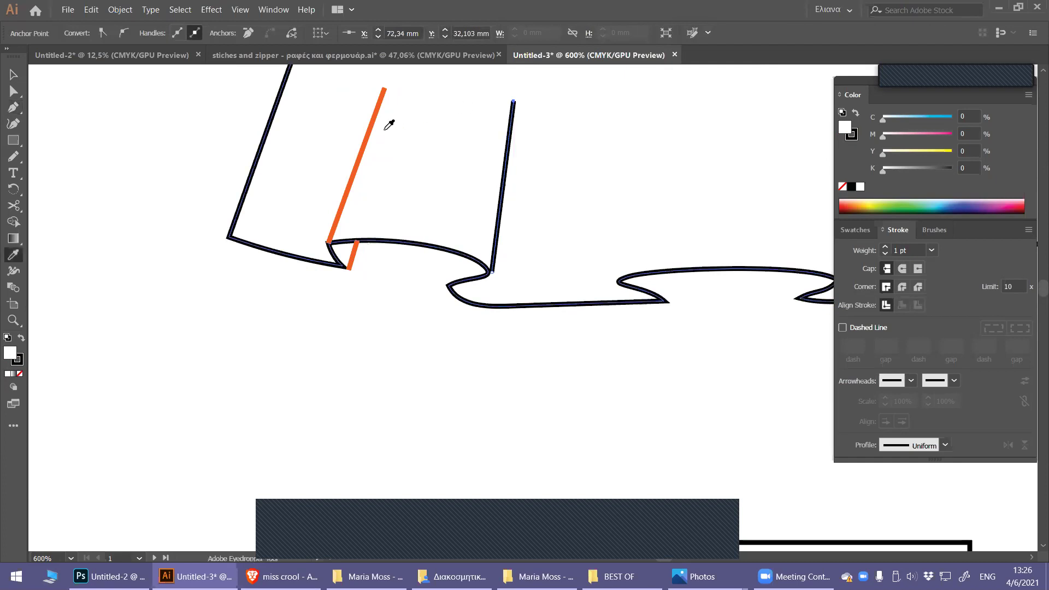
click(370, 132)
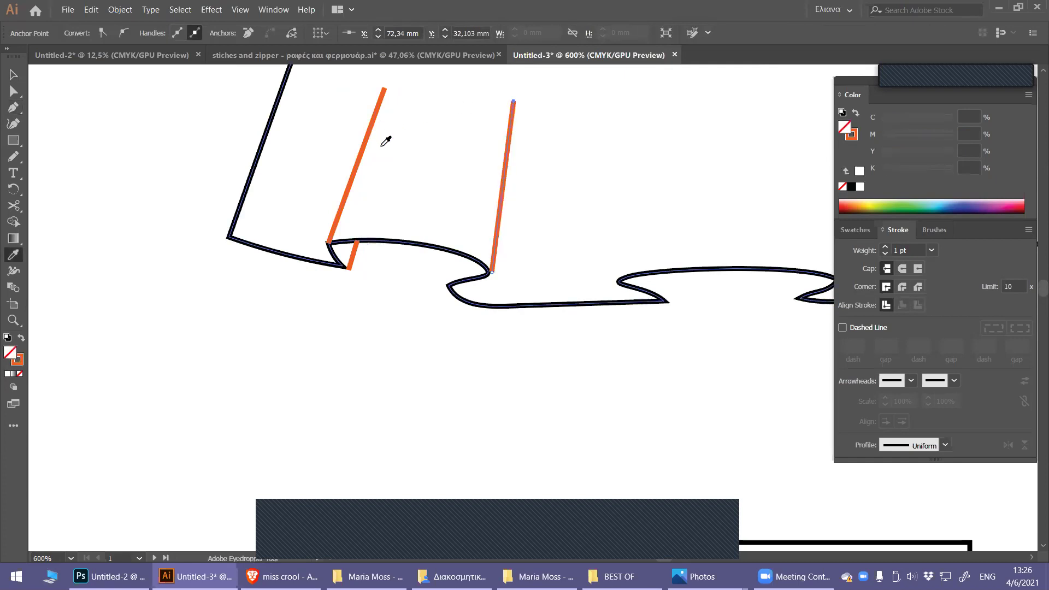
Add two short orange folds inside the hem curls, then deselect.
key(p)
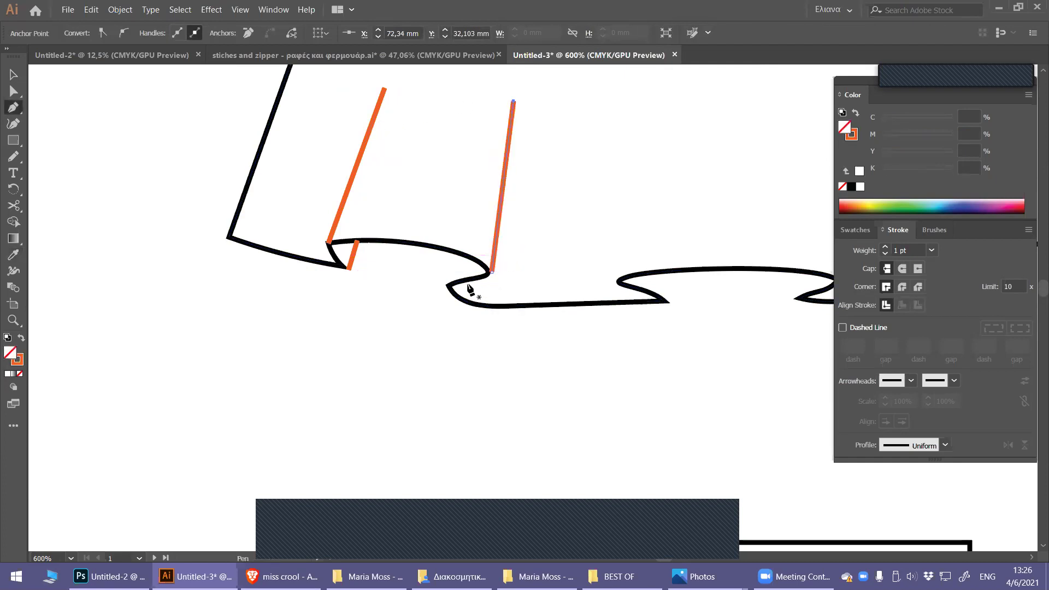
click(448, 285)
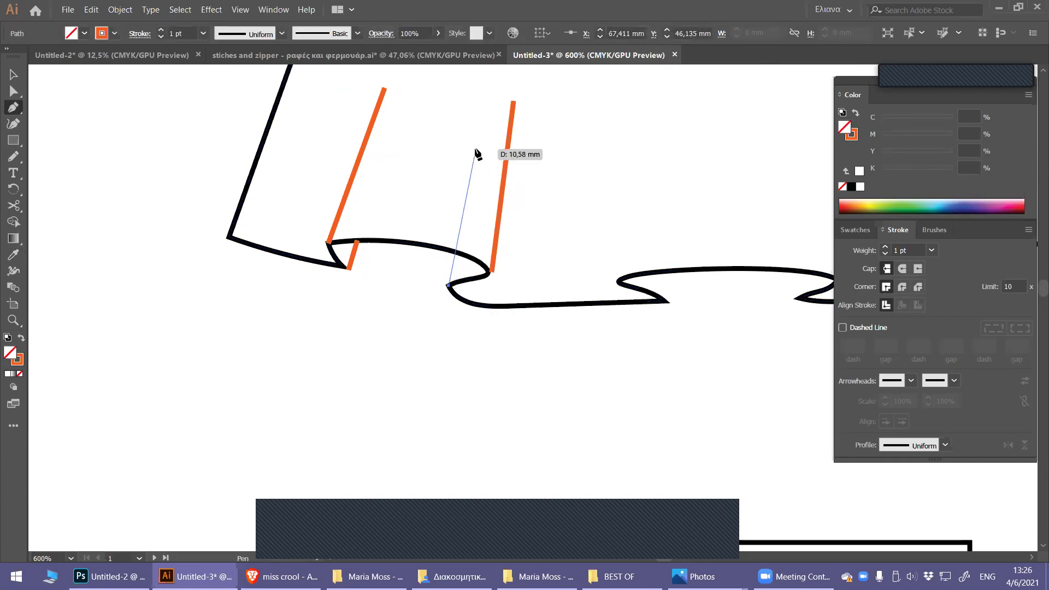
click(454, 255)
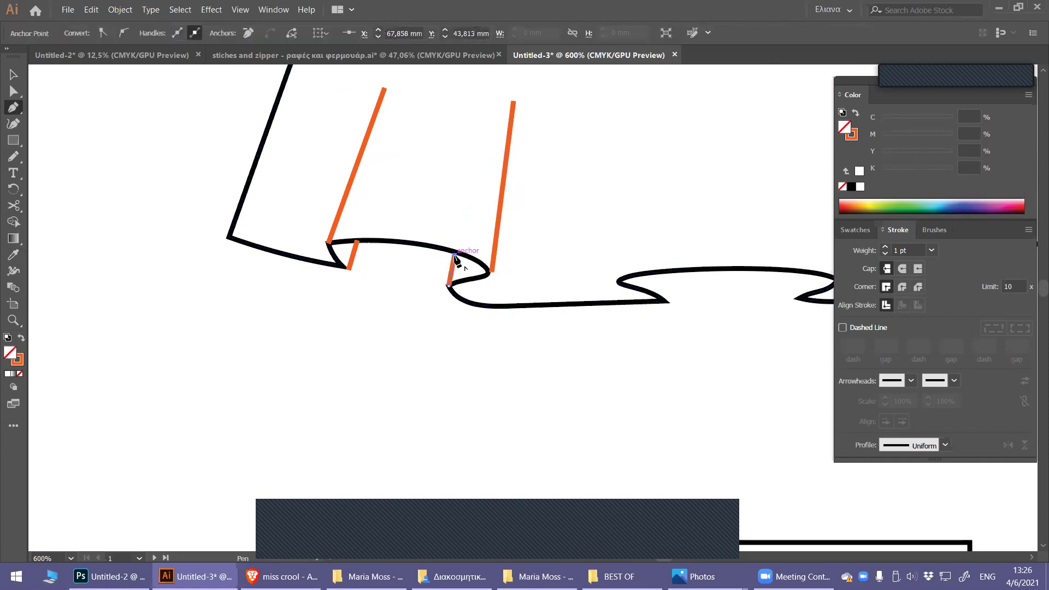
key(v)
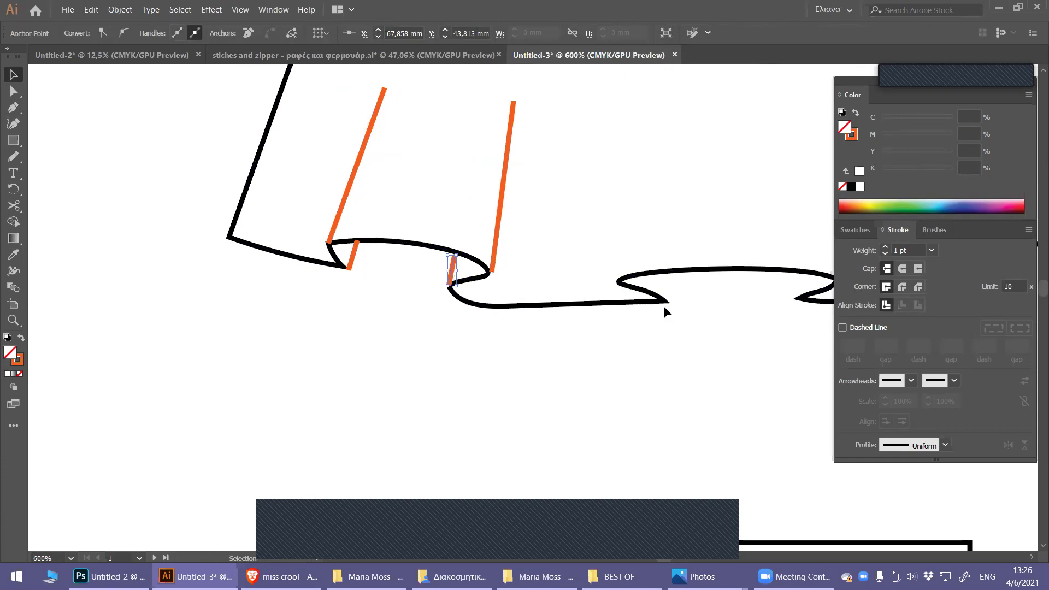
key(b)
key(p)
ctrl+click(665, 298)
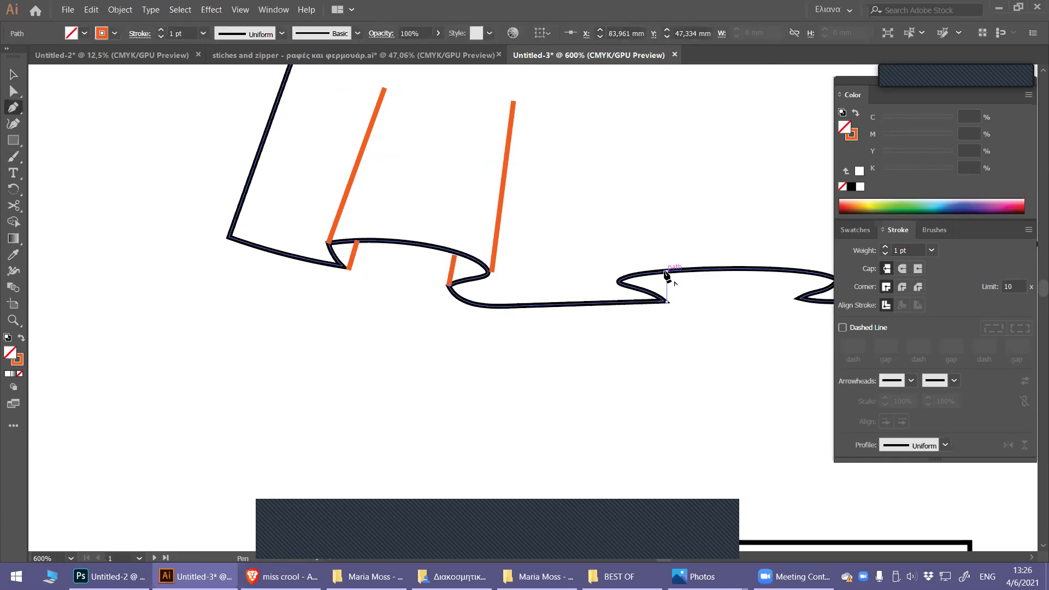
click(665, 271)
key(v)
click(706, 334)
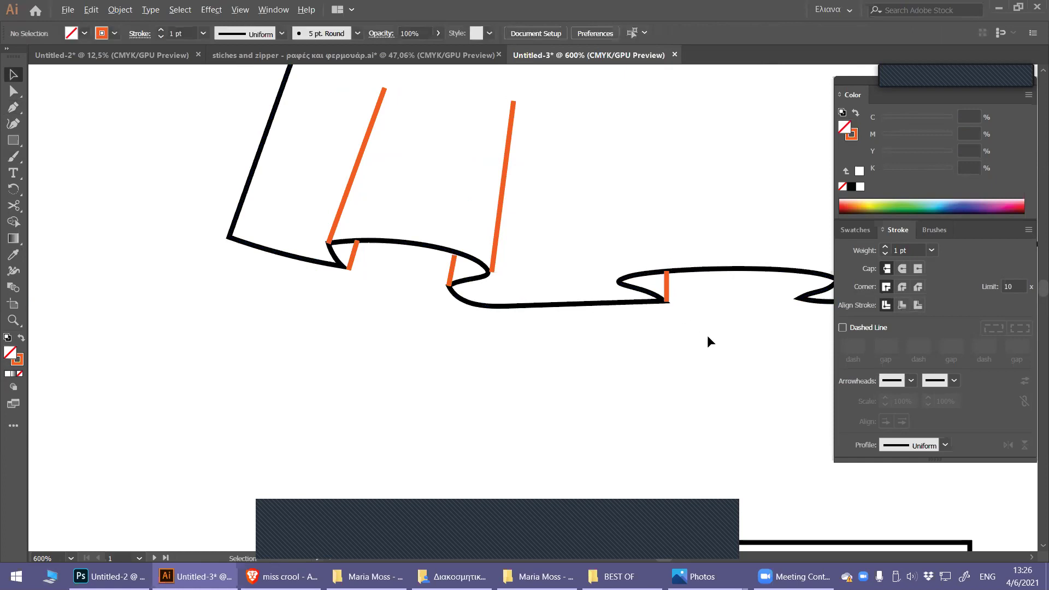
Draw the third long orange fold line rising from the middle hem curl.
scroll(707, 335, down, 2)
drag(721, 269, 415, 287)
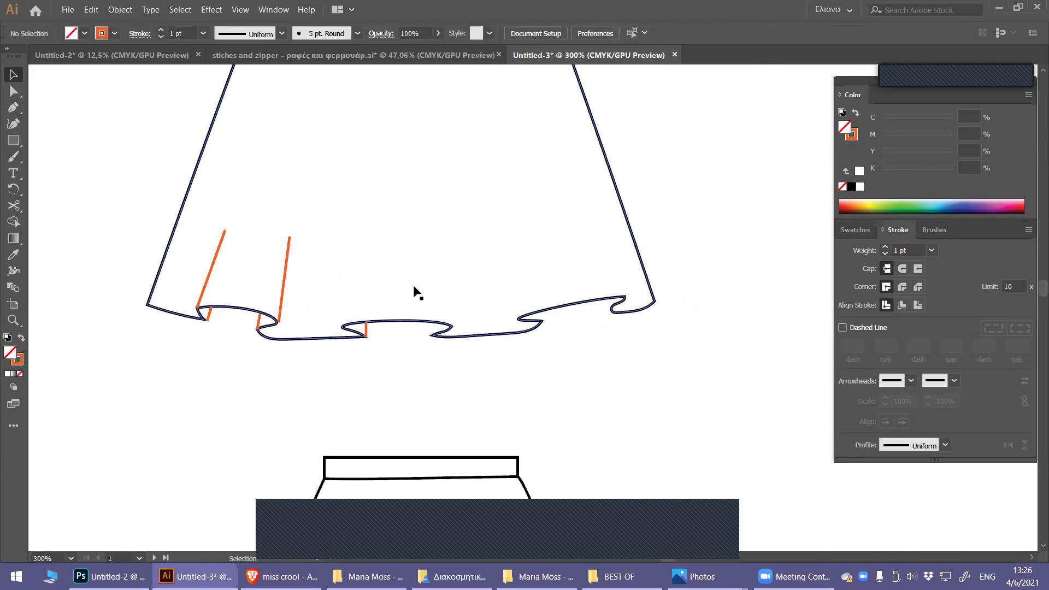
key(p)
click(342, 328)
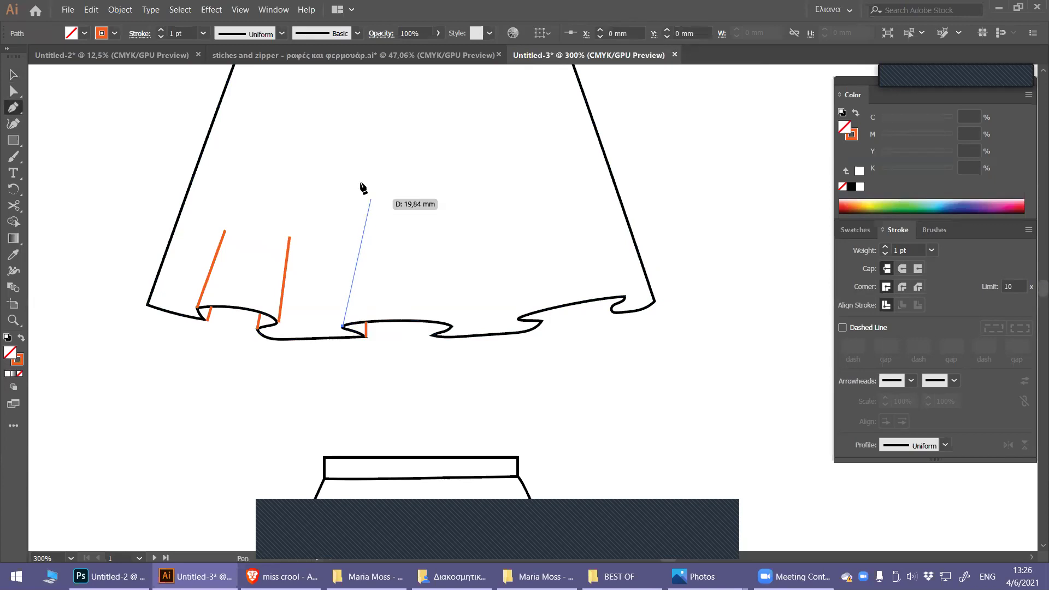
click(359, 176)
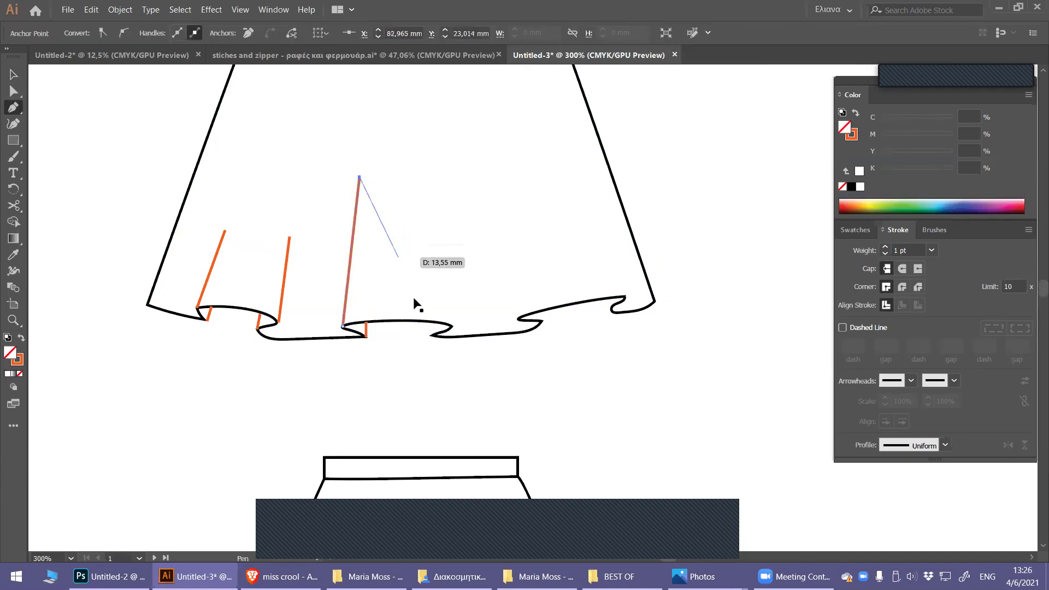
key(v)
click(447, 356)
Pan to and enlarge the finished second skirt to review its fold lines.
alt+scroll(472, 352, down, 3)
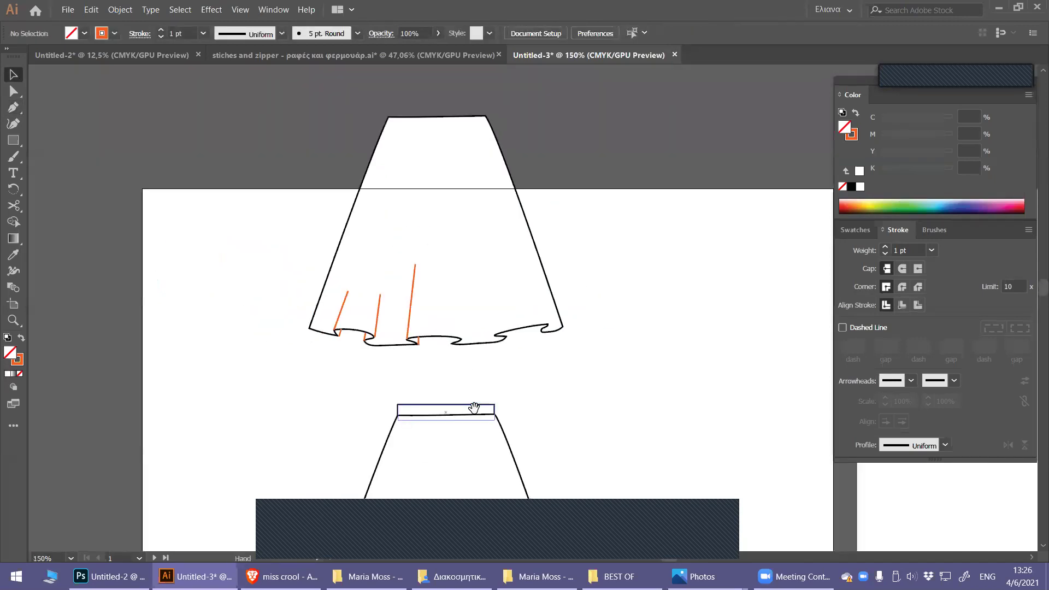
drag(466, 291, 440, 171)
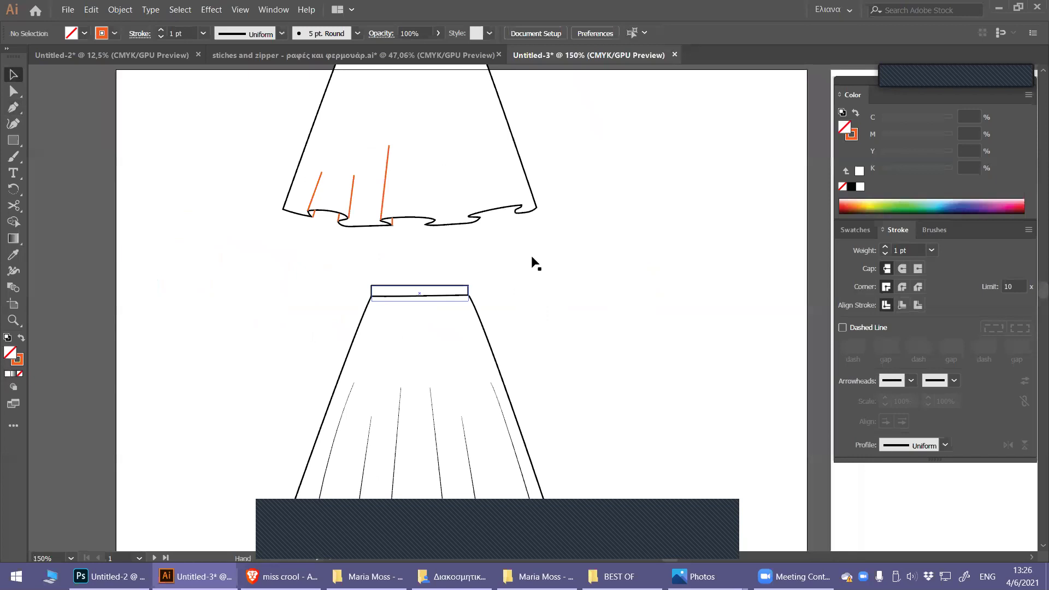
key(ctrl+plus)
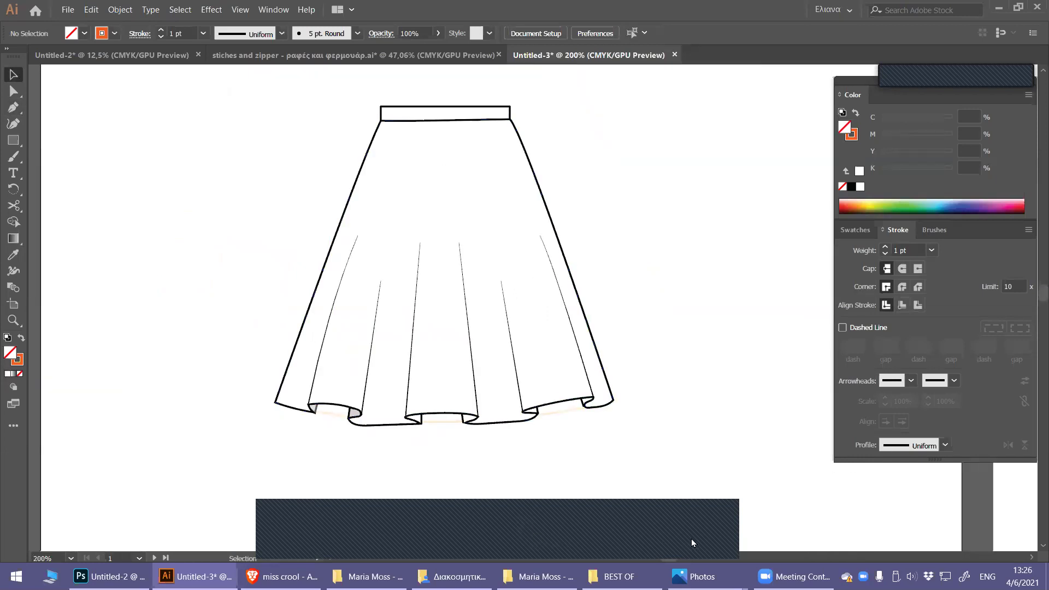